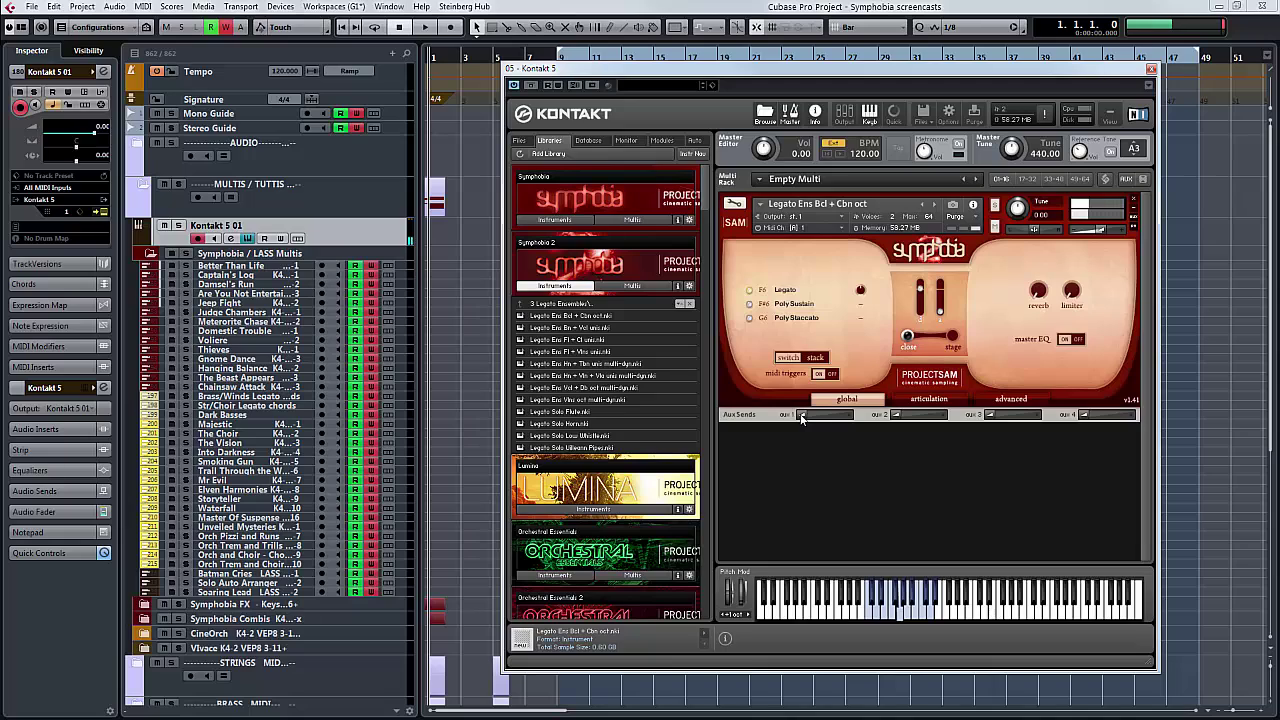
- Raise the aux 1 and aux 2 sends of the Legato Ens Bcl + Cbn oct patch and set its mic position to stage
drag(801, 418, 917, 424)
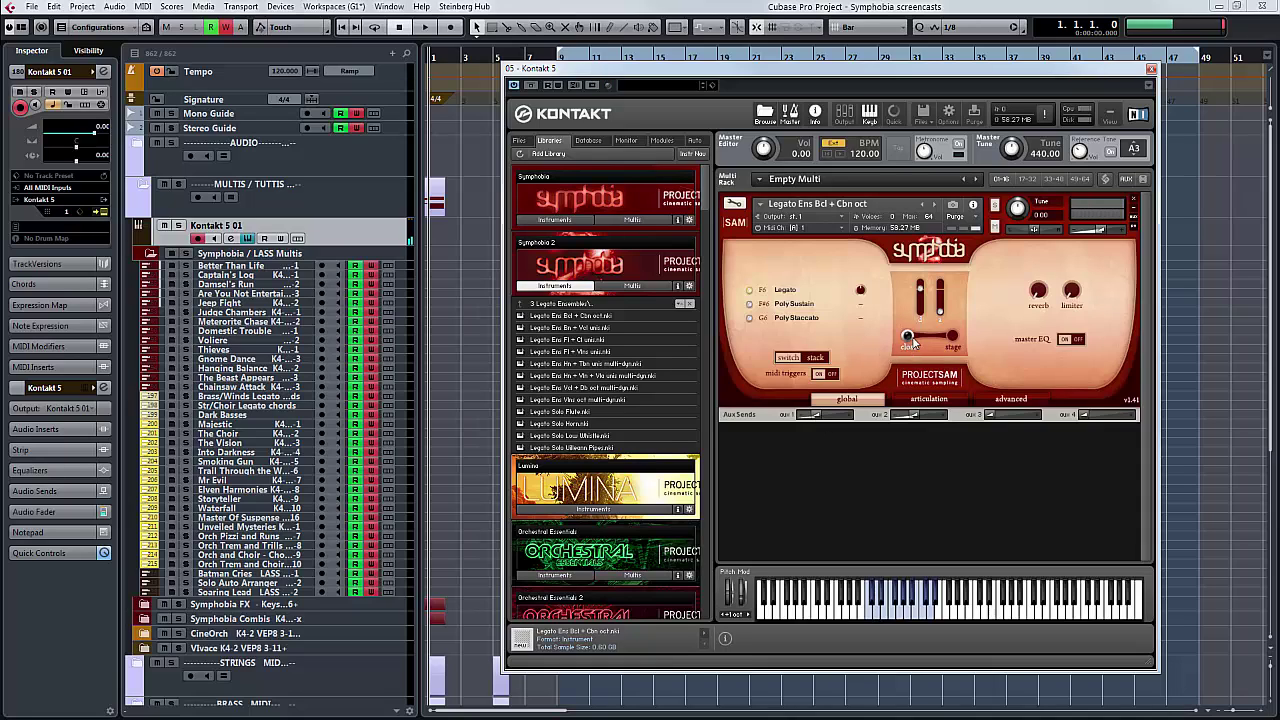
click(909, 340)
- Lower the aux 1 and aux 2 sends back to their minimum and hide the instrument's aux sends
drag(913, 415, 894, 415)
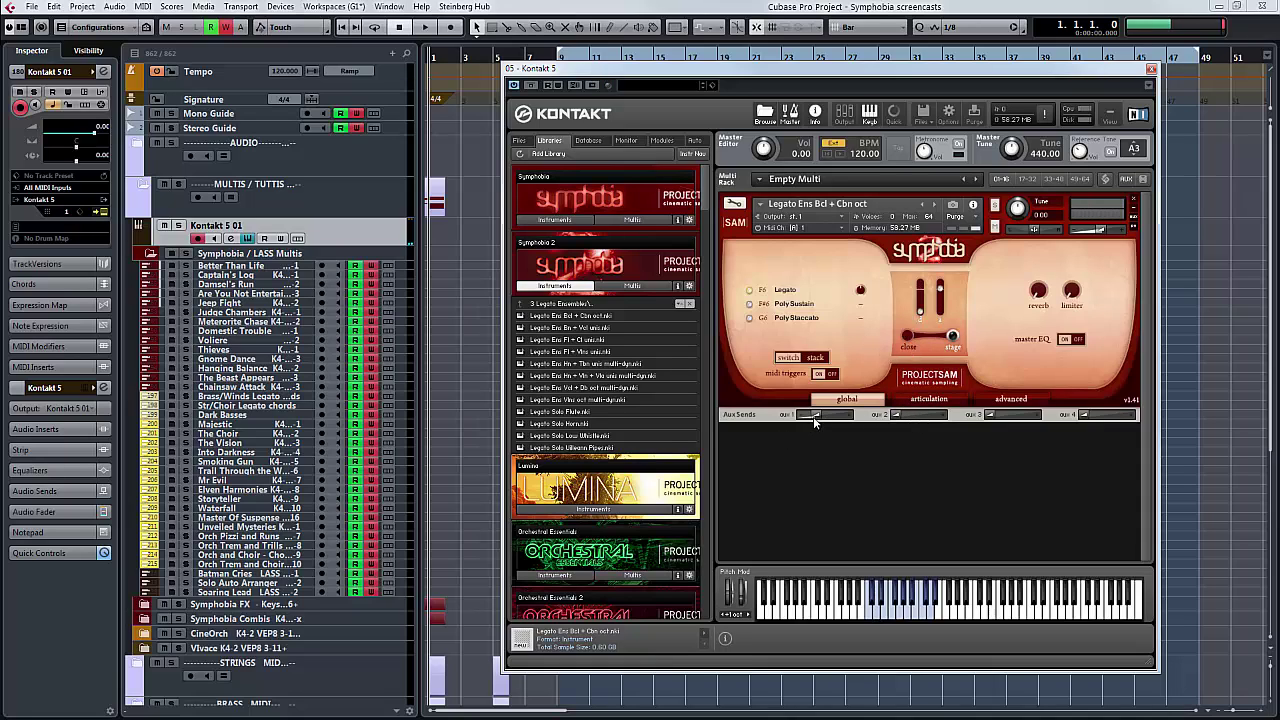
drag(815, 415, 800, 415)
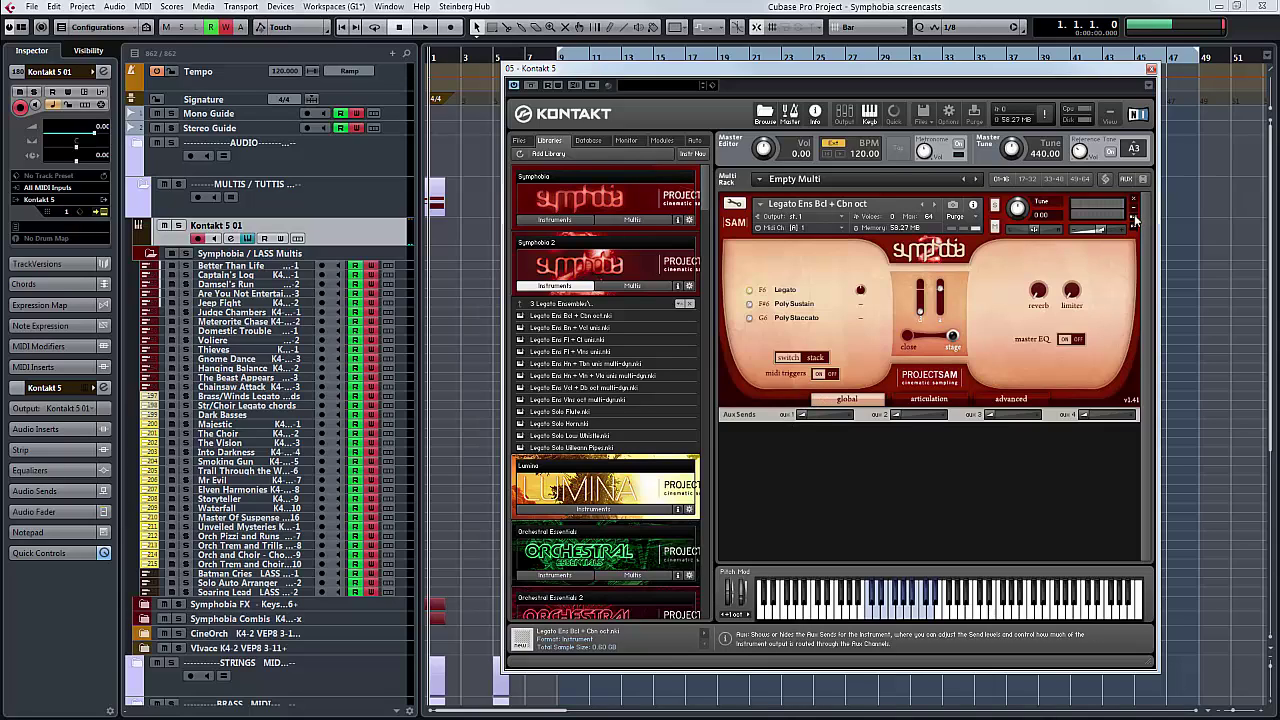
click(1126, 179)
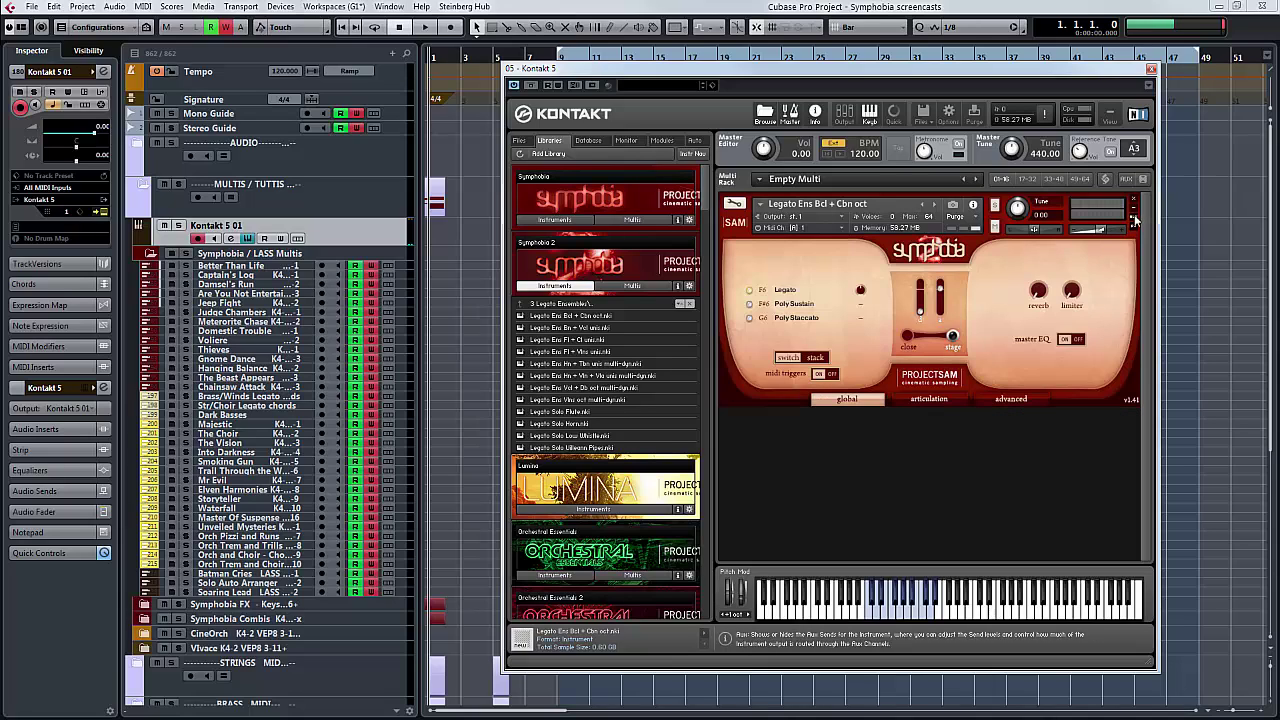
- Audition the Poly Sustain and Poly Staccato articulations of the bass clarinet and contrabassoon patch, ending on Poly Staccato
click(794, 304)
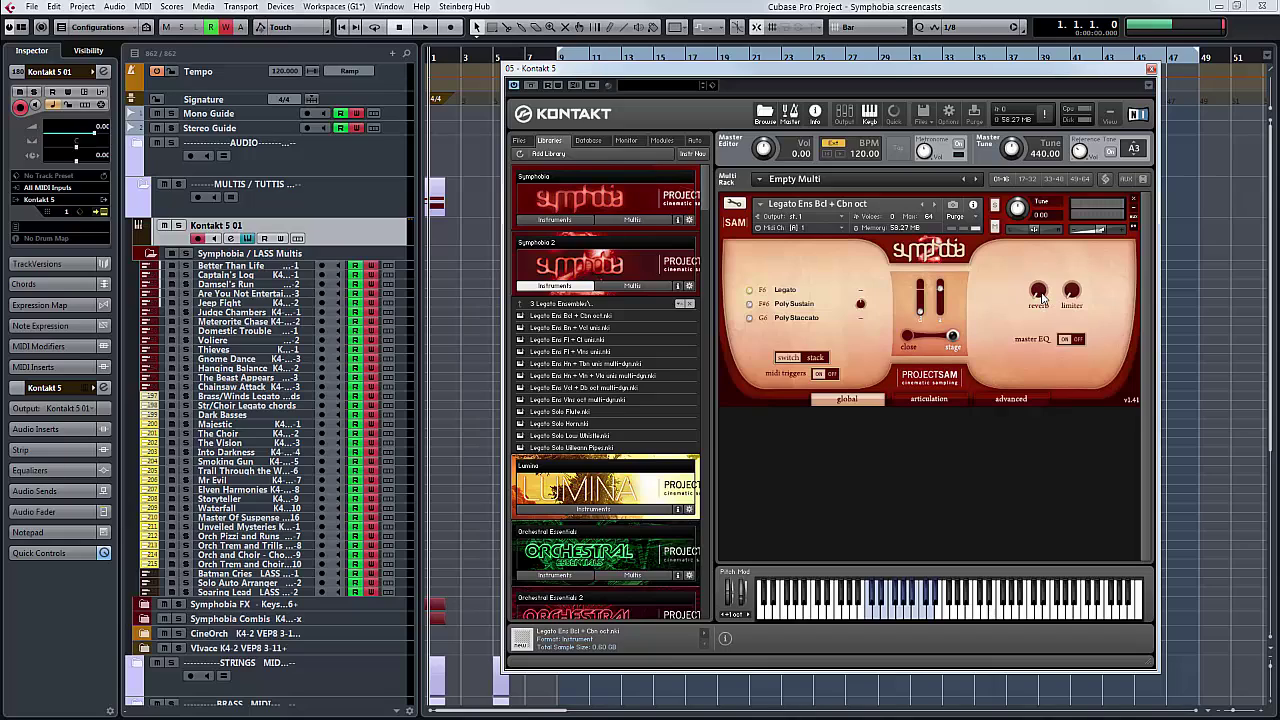
drag(1036, 300, 1034, 290)
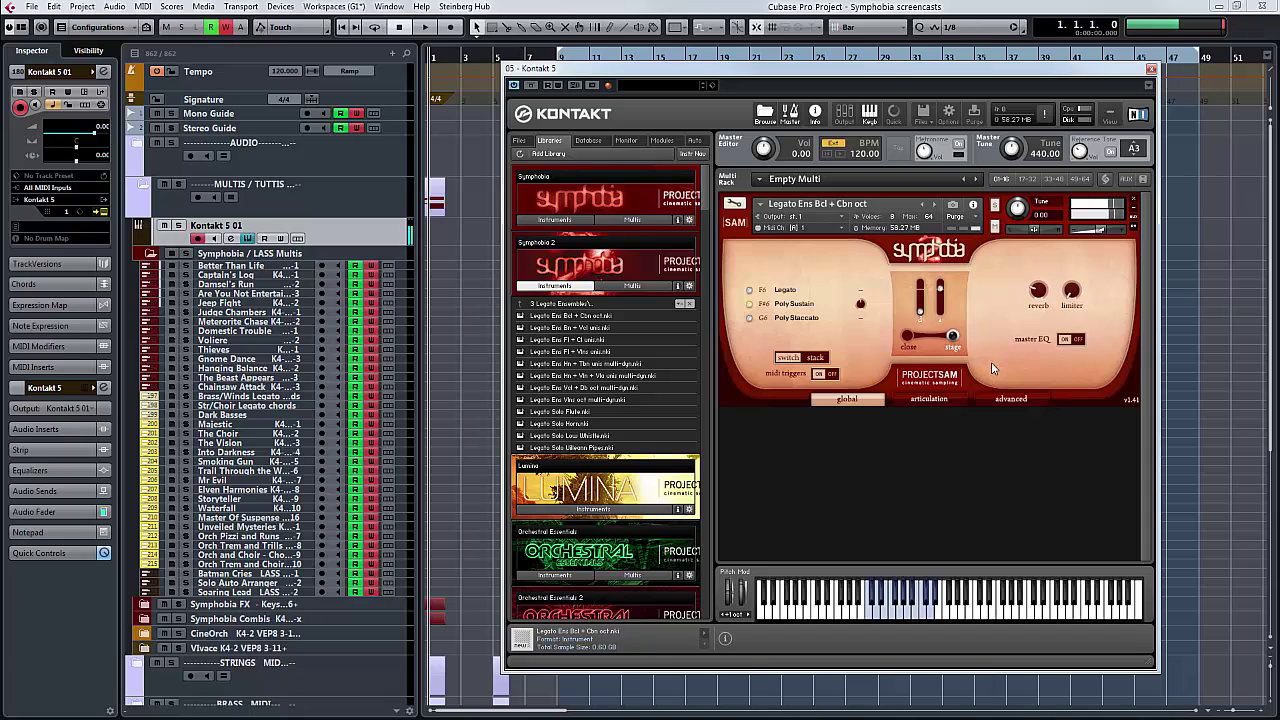
click(805, 318)
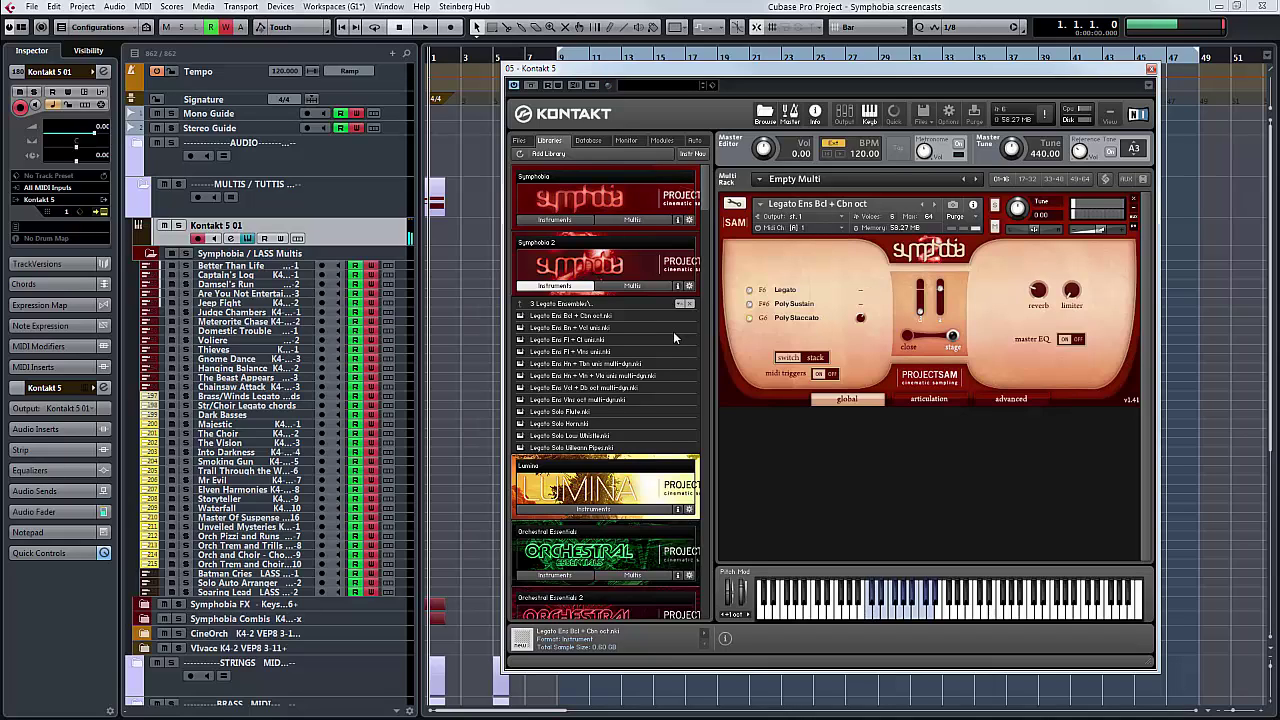
- Replace the loaded instrument with Legato Ens Bn + Vcl unis and audition its Poly Sustain and Poly Staccato articulations
double_click(590, 333)
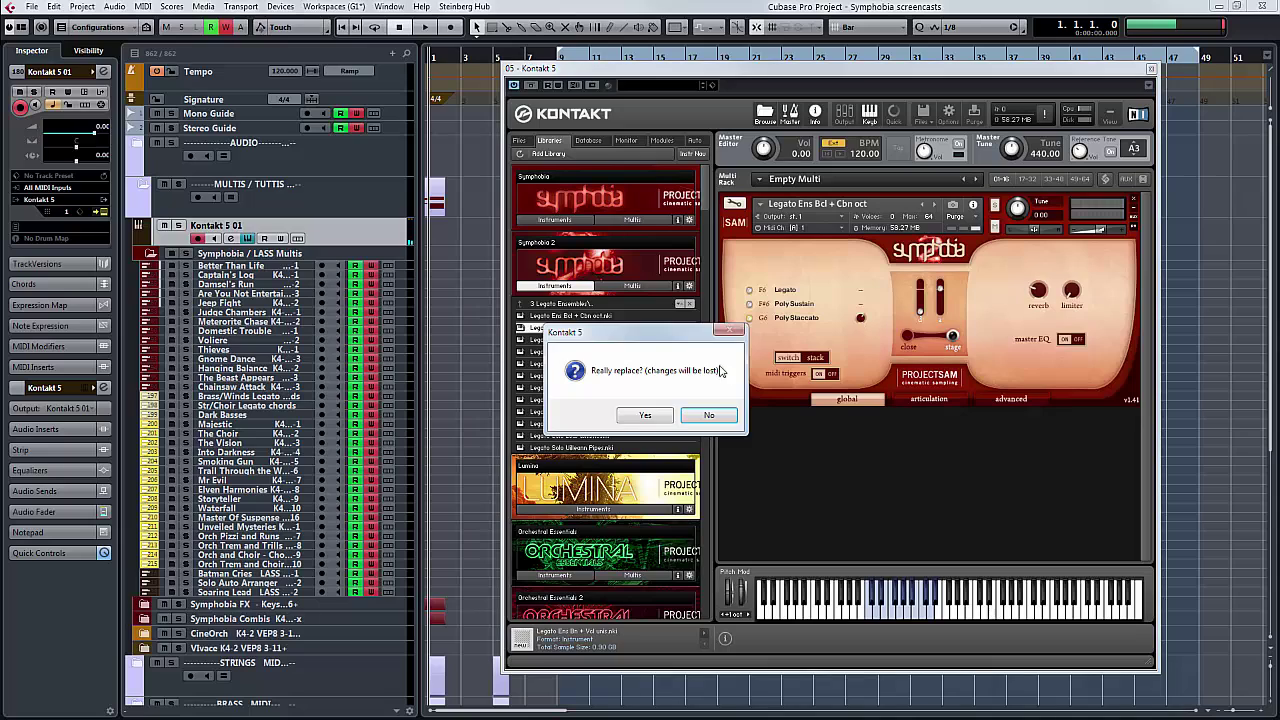
click(646, 415)
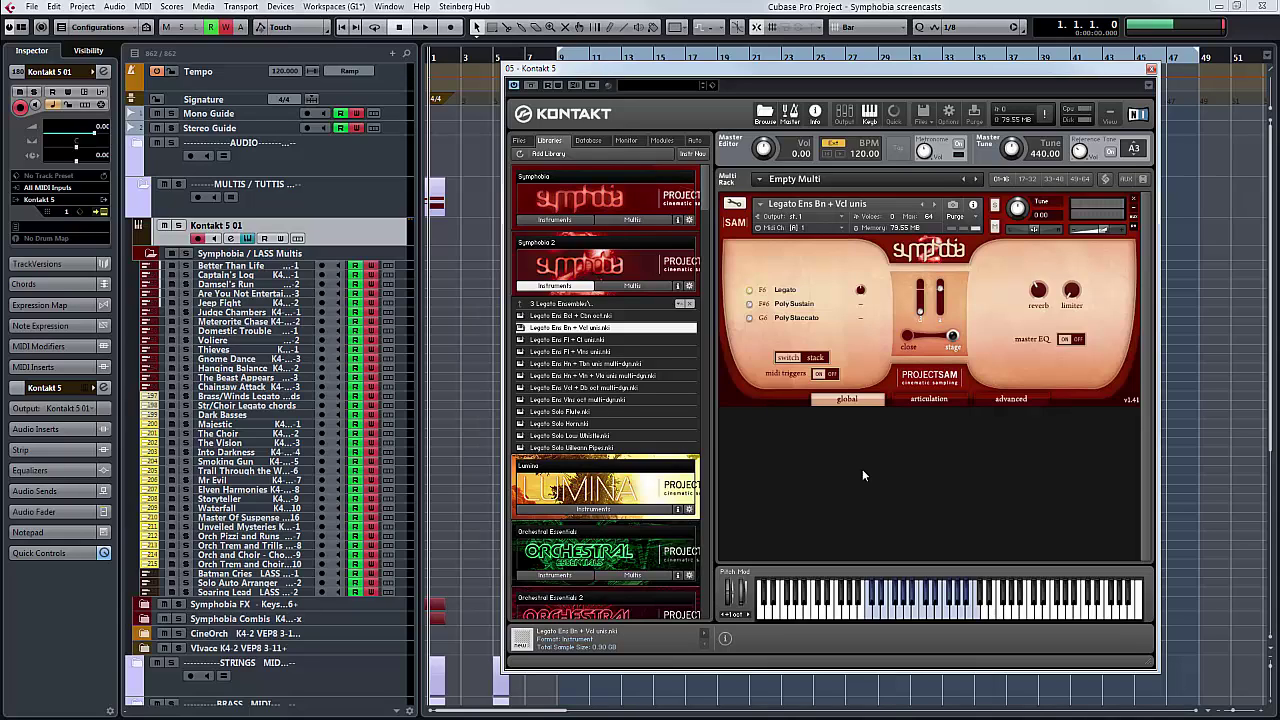
click(794, 303)
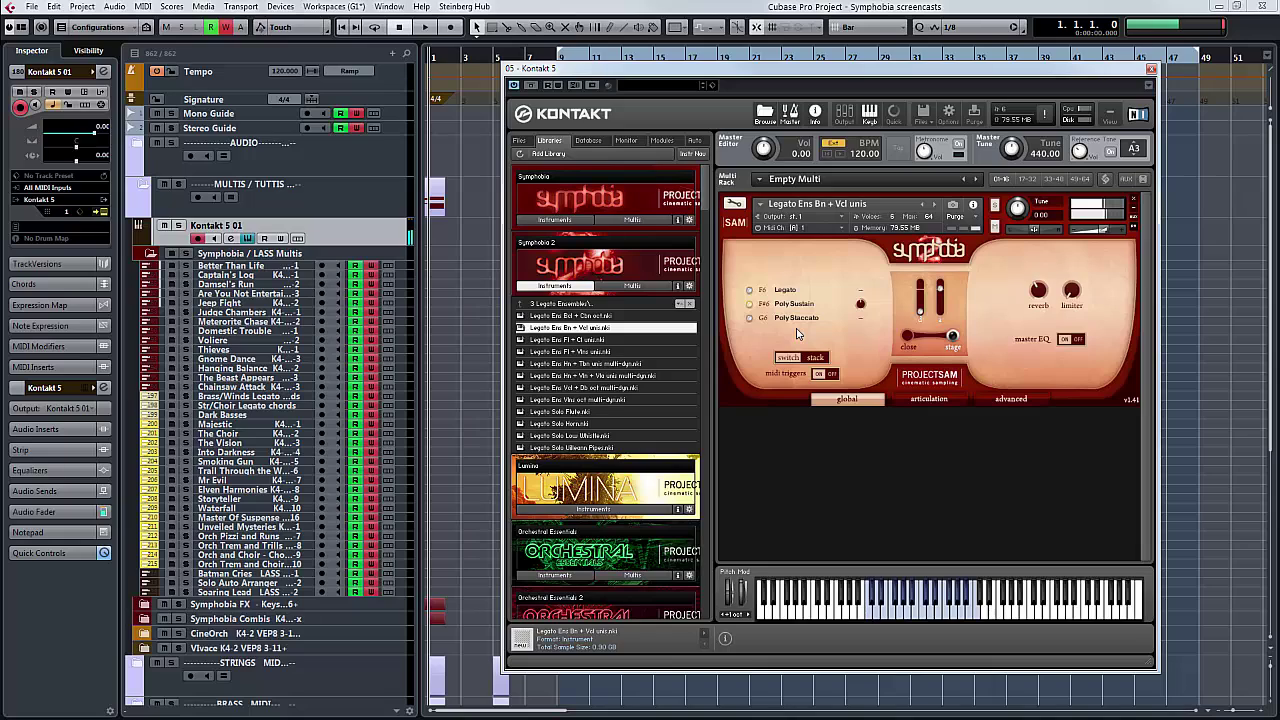
click(791, 320)
- Replace the loaded instrument with Legato Ens Fl + Cl unis and audition its Poly Sustain and Poly Staccato articulations
click(583, 341)
double_click(584, 344)
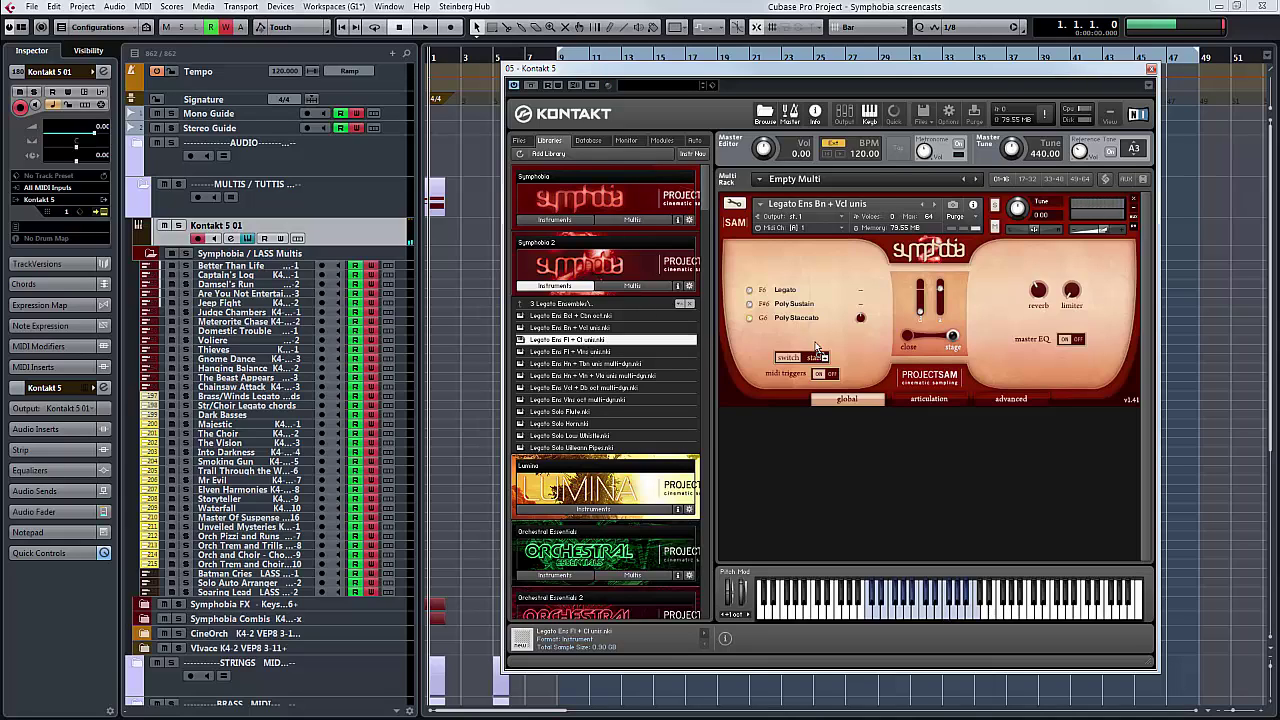
click(645, 418)
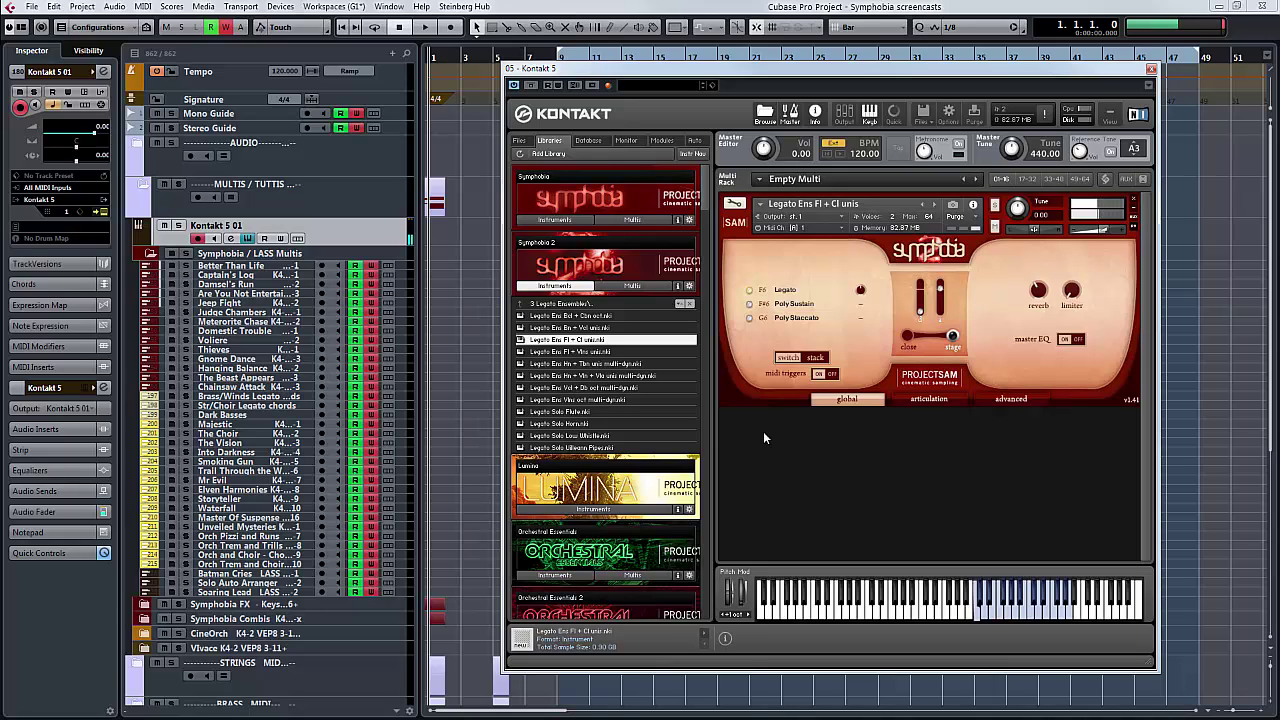
click(791, 305)
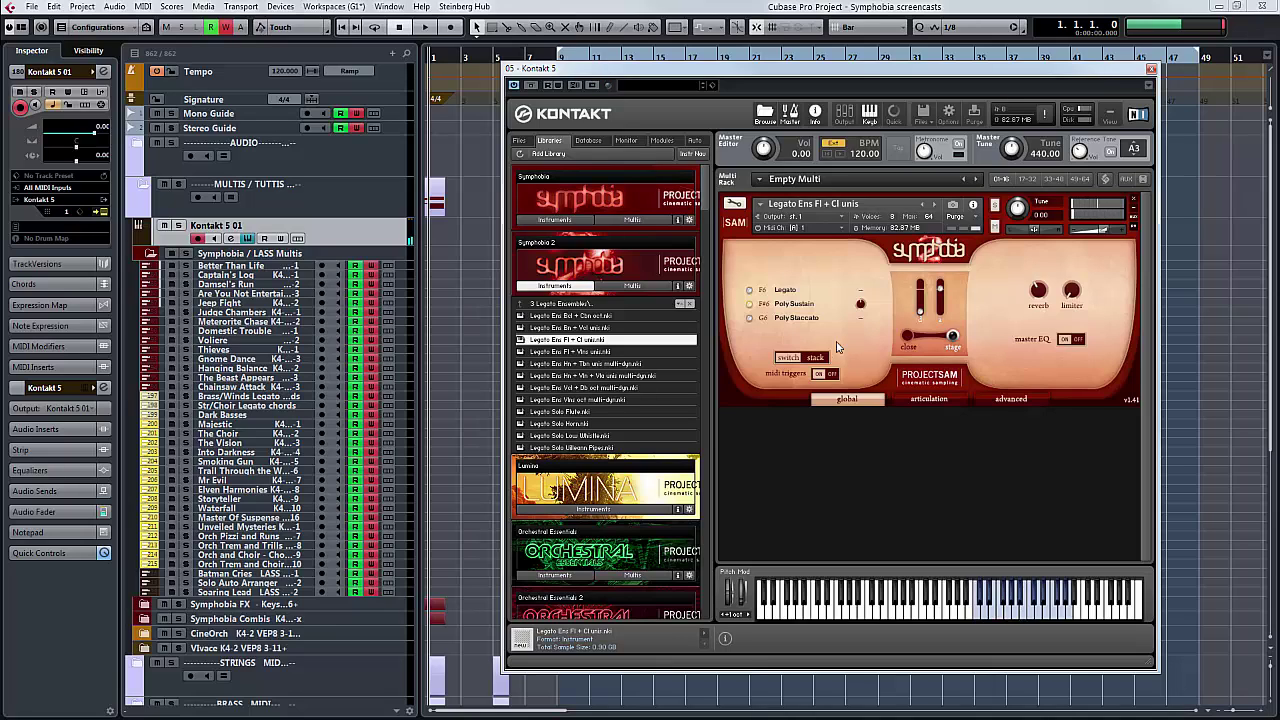
click(819, 319)
- Replace the loaded instrument with Legato Ens Fl + Vlns unis and audition its Poly Sustain and Poly Staccato articulations
click(601, 352)
drag(832, 292, 834, 295)
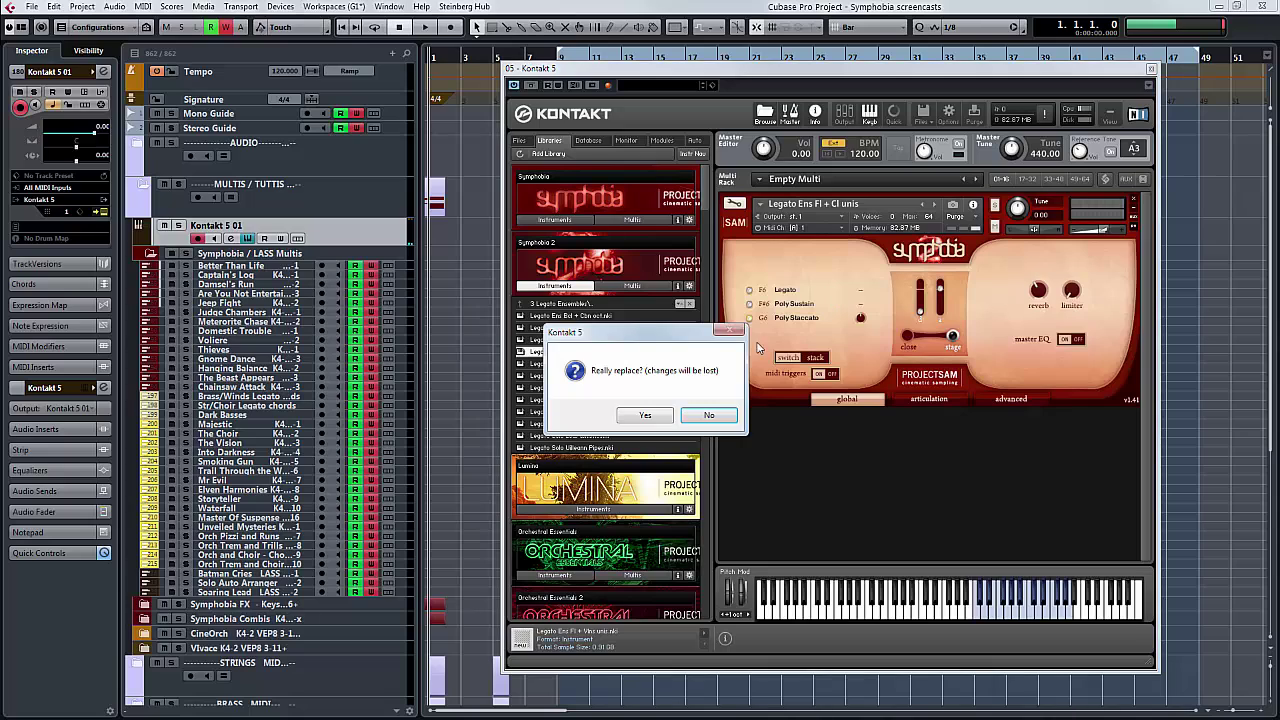
click(666, 414)
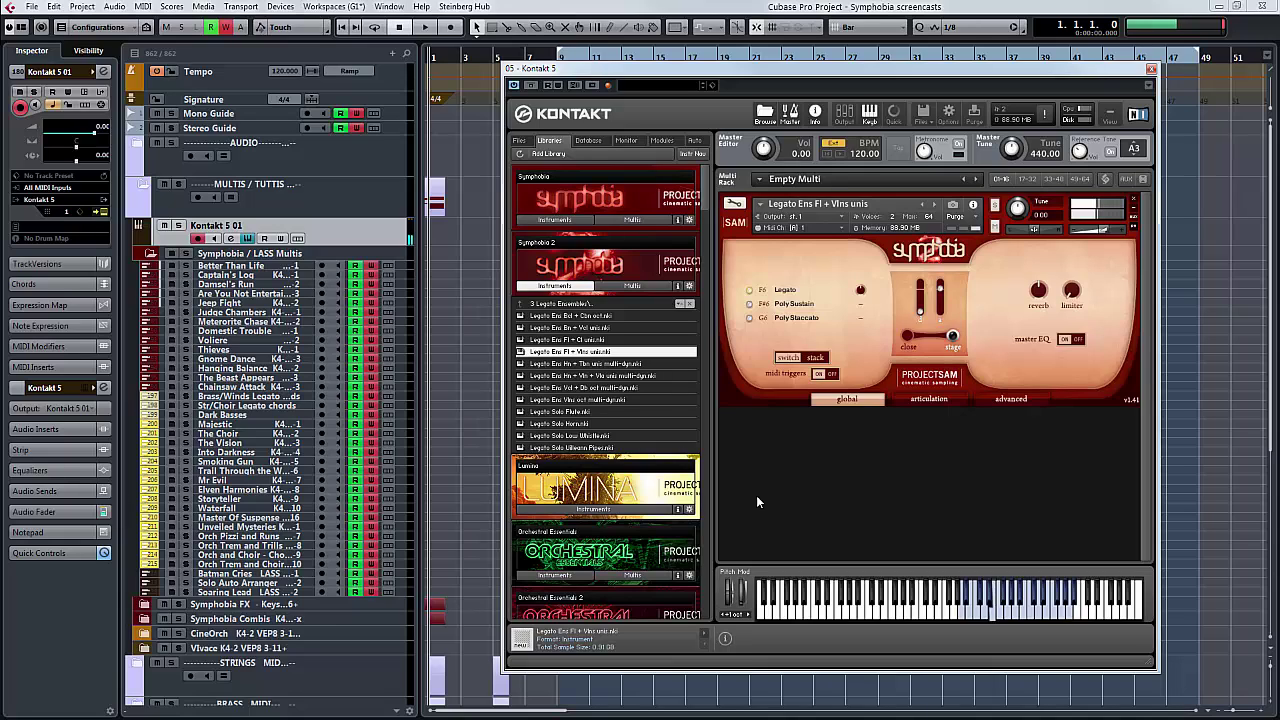
click(797, 305)
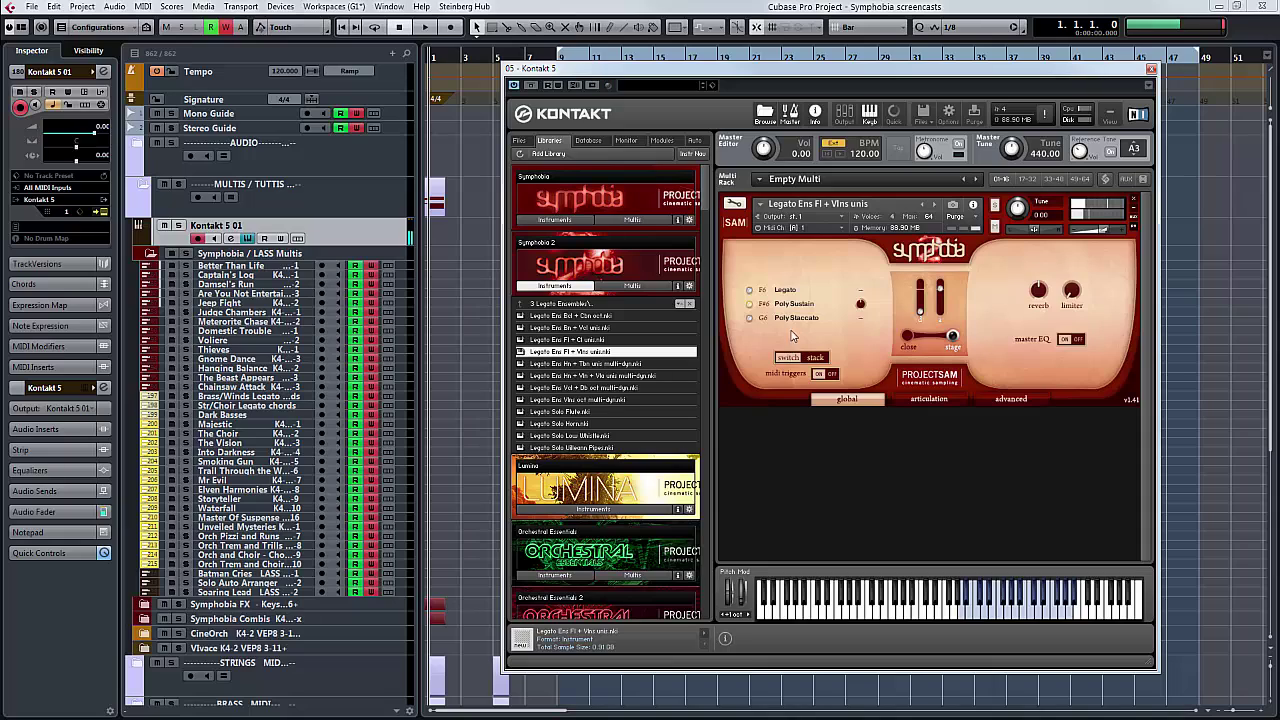
click(797, 320)
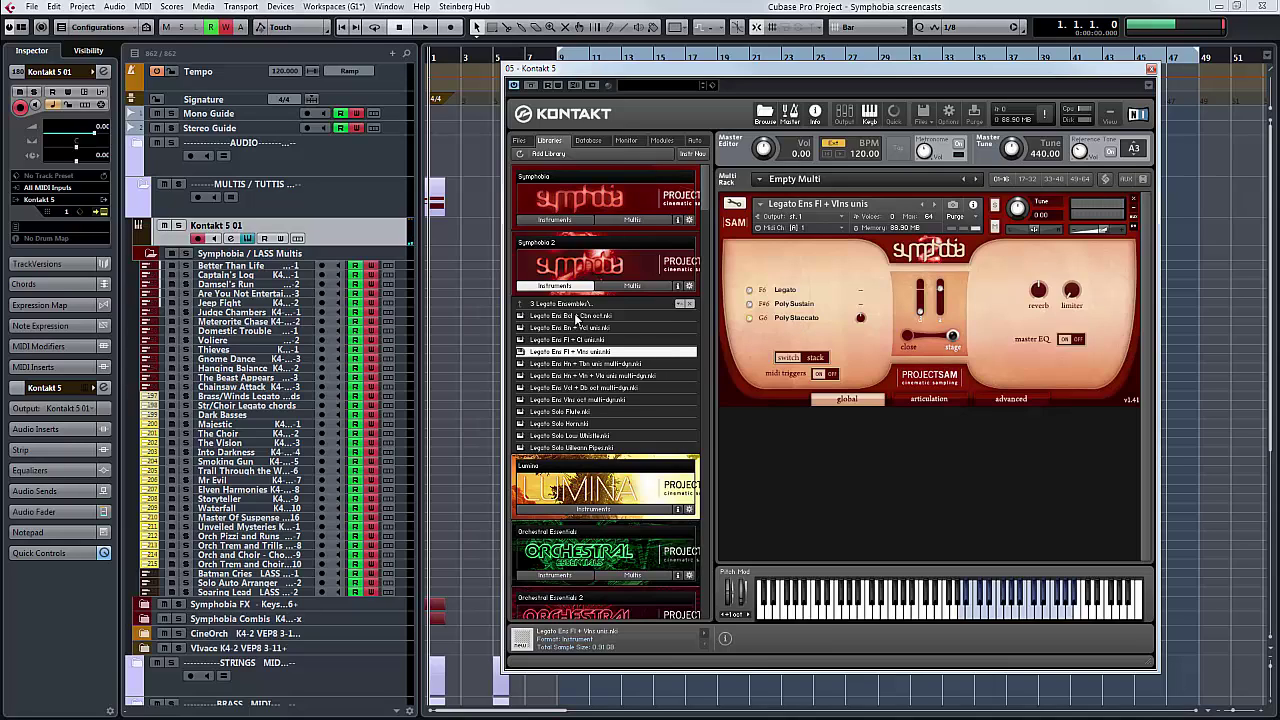
- Replace the loaded instrument with Legato Ens Hn + Tbn unis multi-dyn and audition its Poly Sustain and Poly Staccato articulations
click(580, 364)
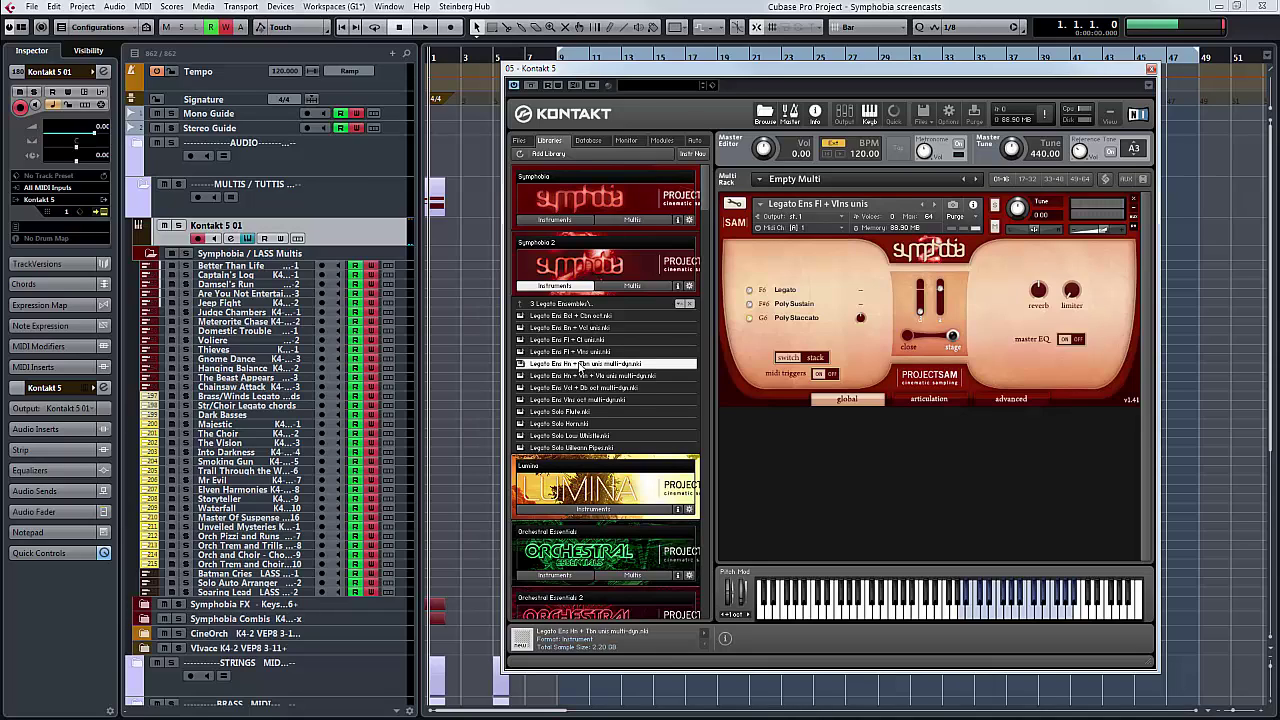
double_click(580, 364)
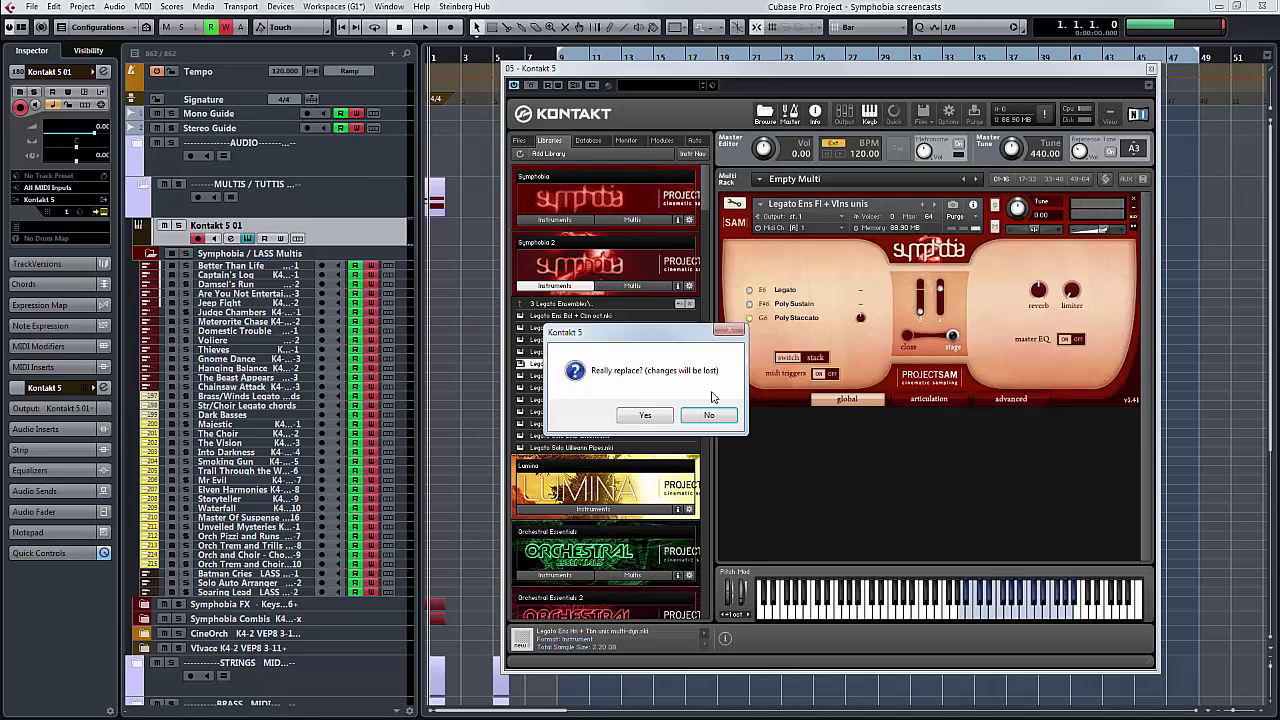
click(642, 418)
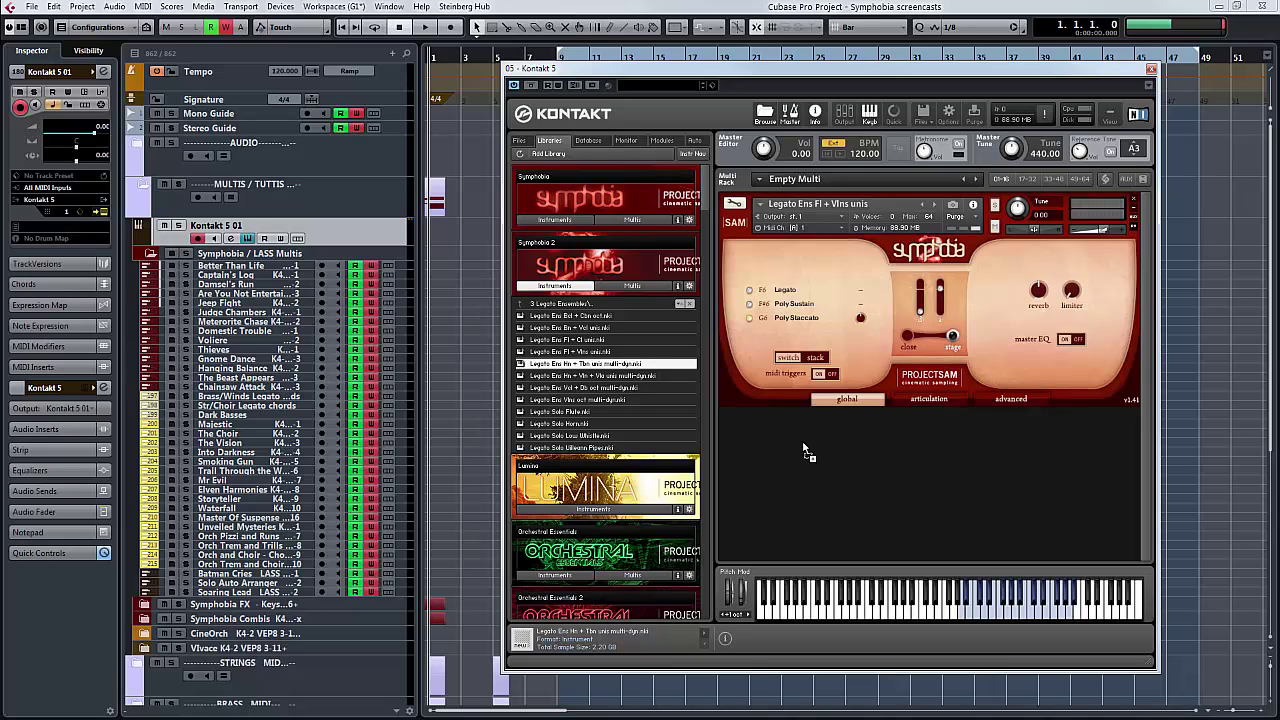
drag(807, 452, 807, 451)
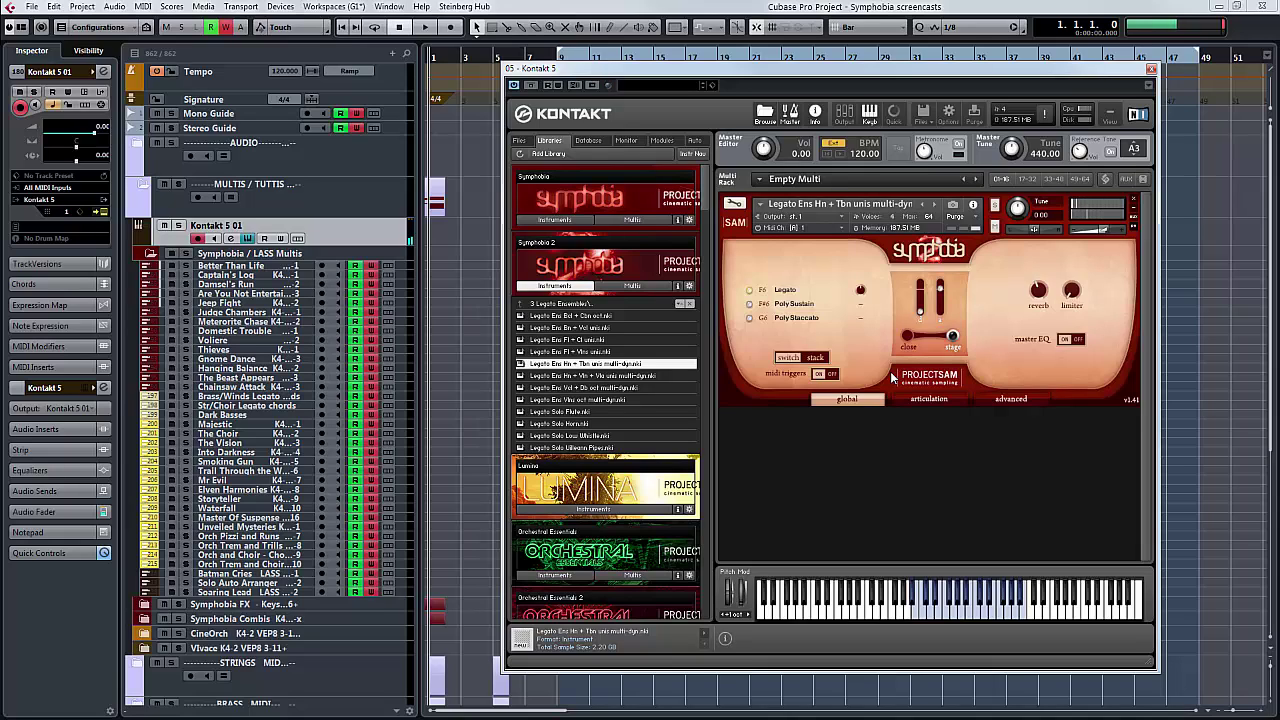
click(806, 309)
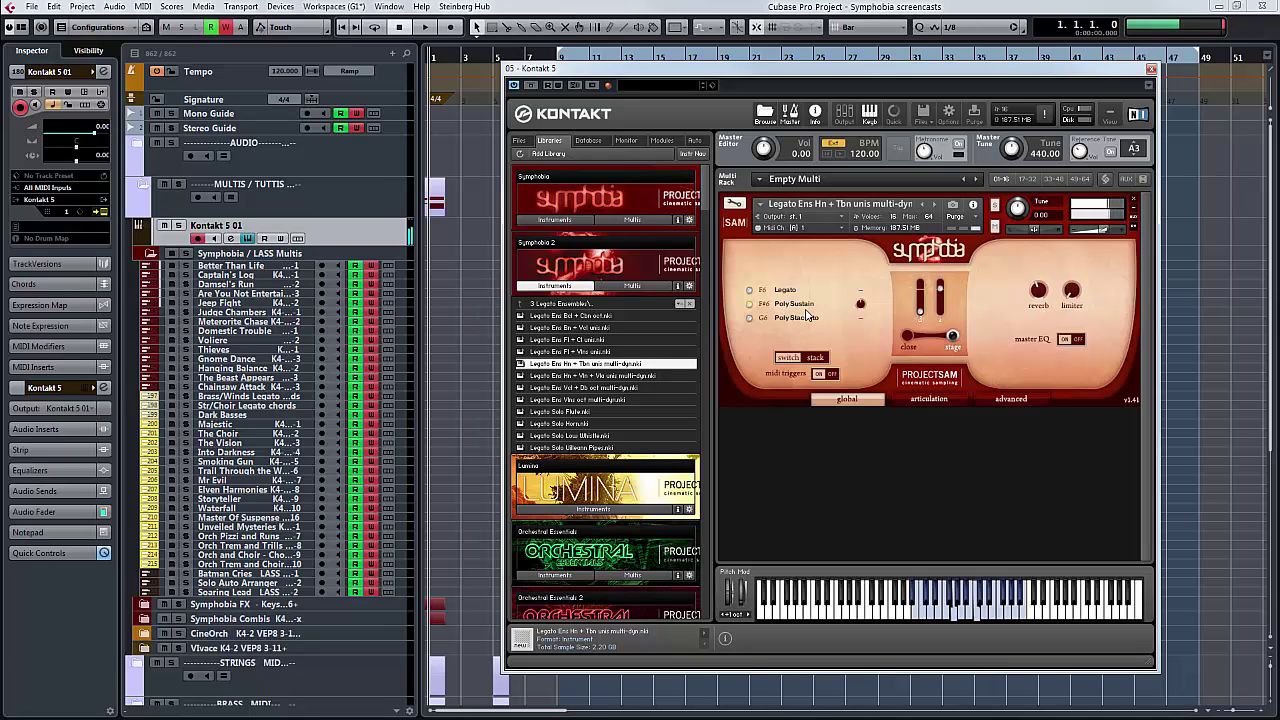
click(810, 320)
- Replace the loaded instrument with the Legato Ens Hn + Vln + Vla unis multi-dyn patch
click(616, 379)
double_click(616, 380)
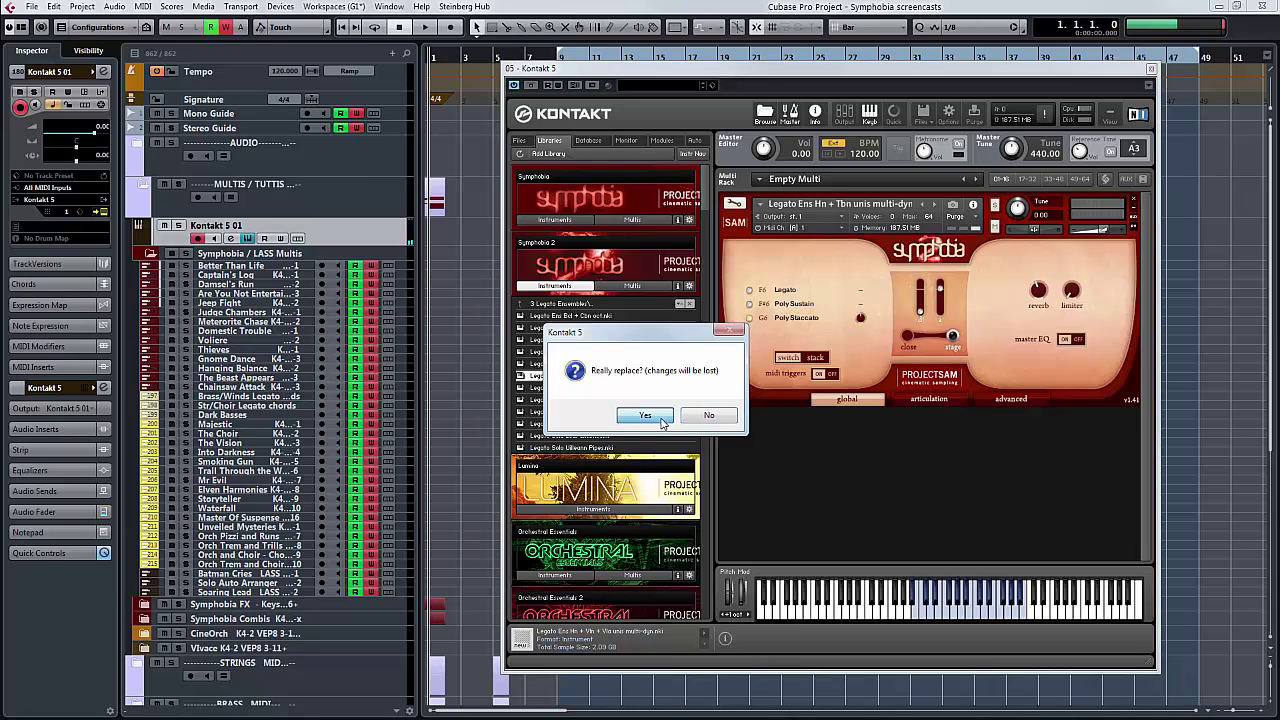
click(650, 420)
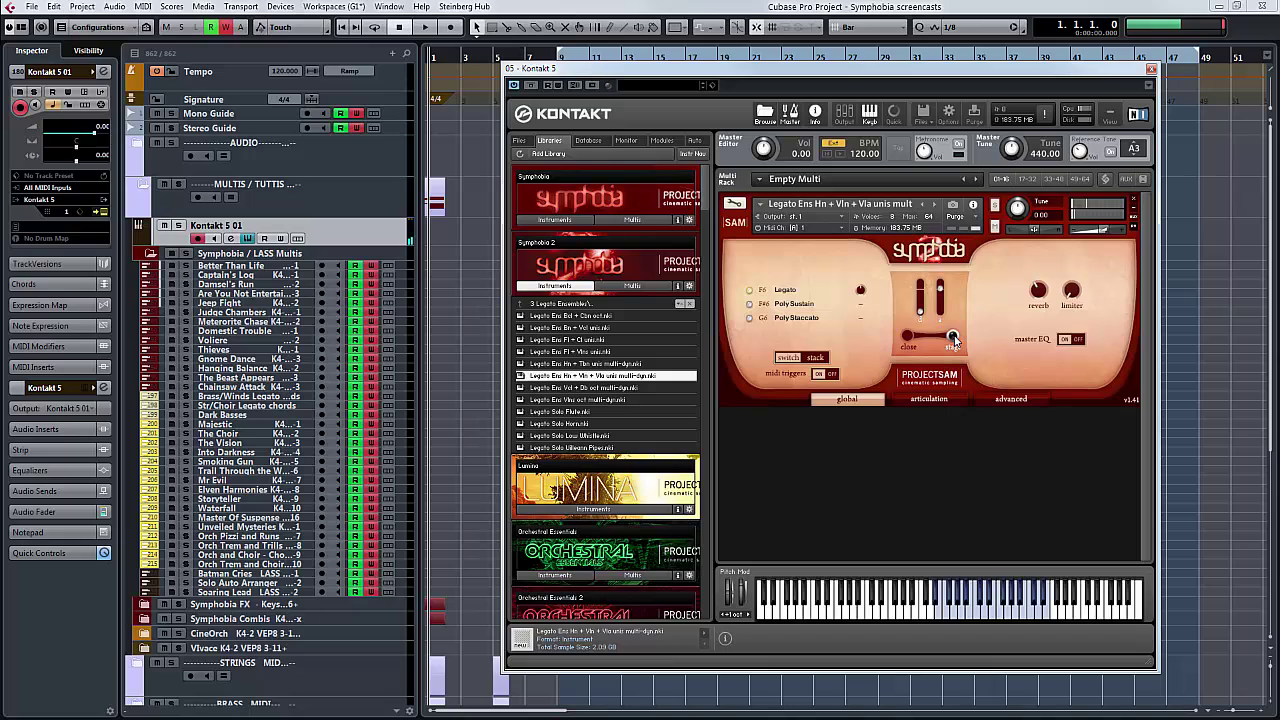
- Compare the horn, violin and viola patch's close and stage mic positions, ending on stage, and audition Poly Sustain and Poly Staccato
drag(952, 340, 900, 342)
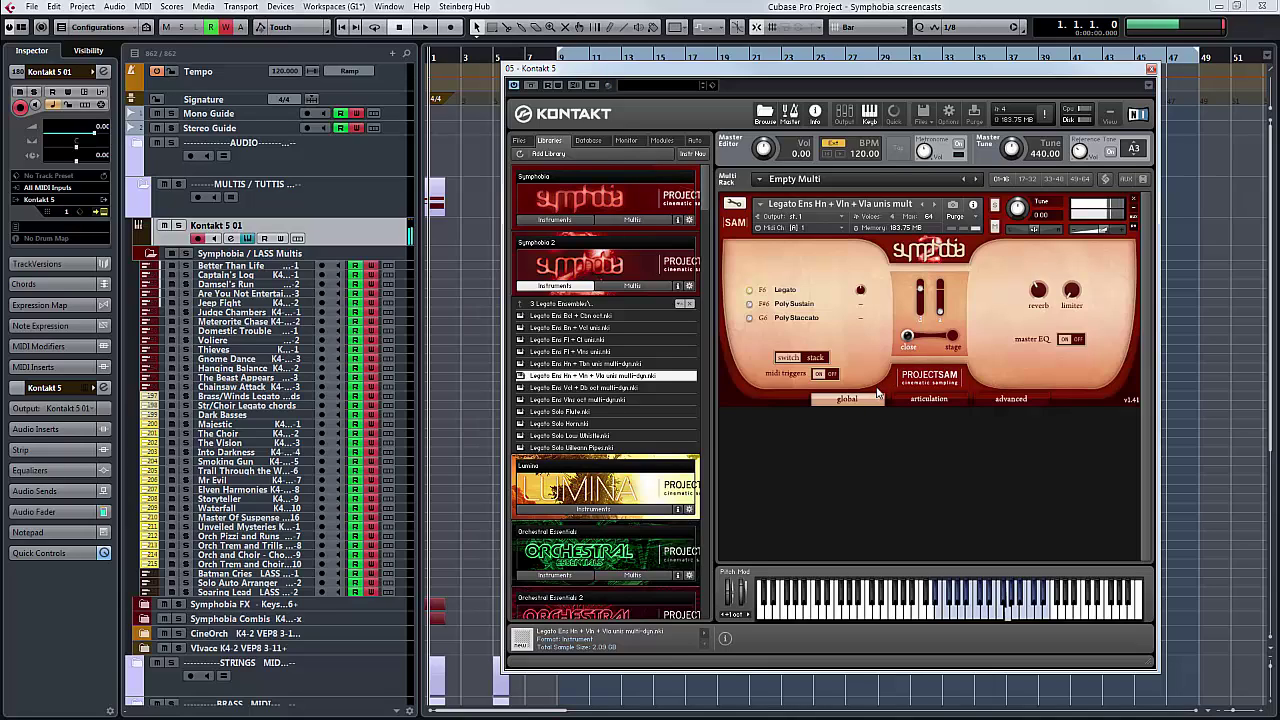
drag(908, 338, 976, 341)
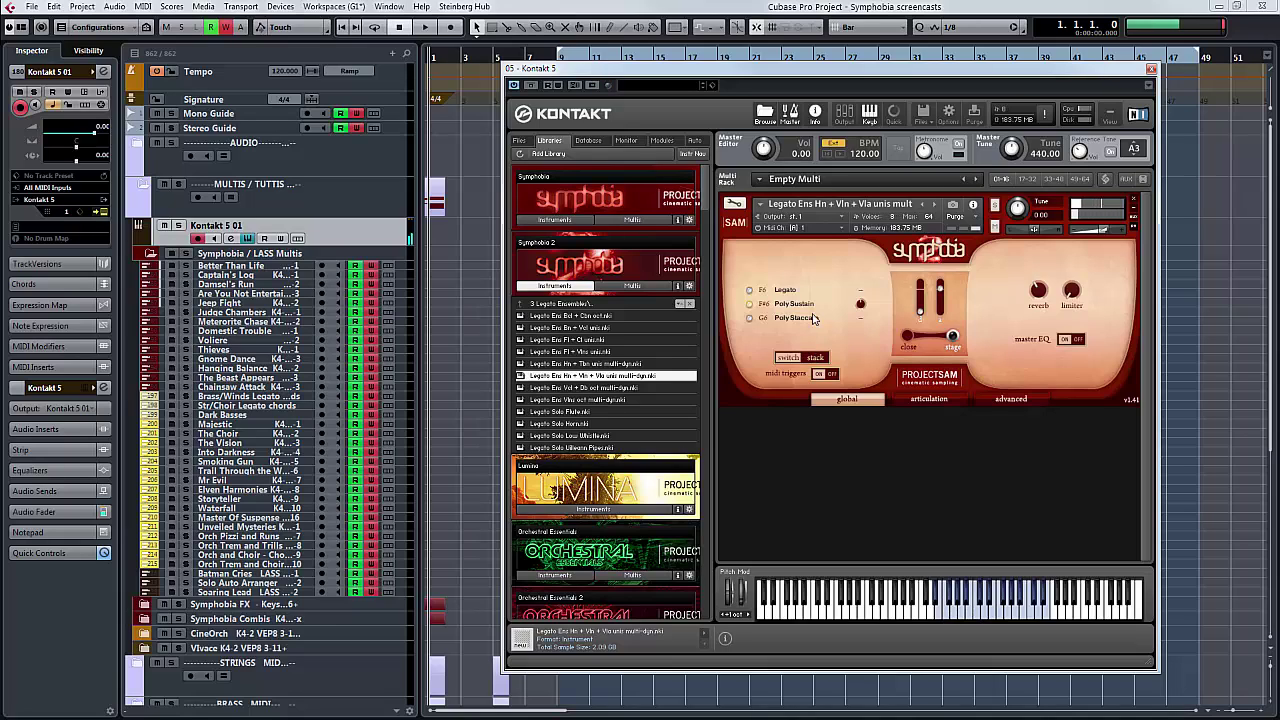
click(816, 318)
- Replace the loaded instrument with the Legato Ens Vcl + Db oct multi-dyn patch
click(612, 389)
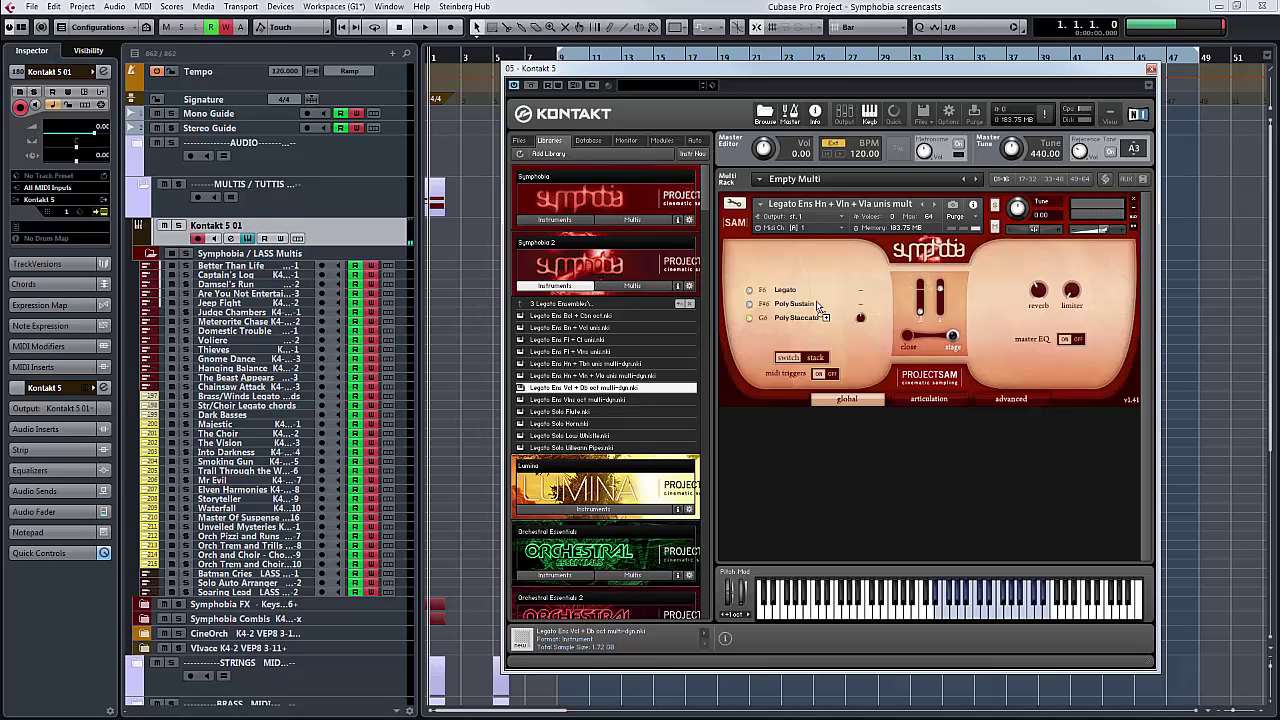
click(648, 420)
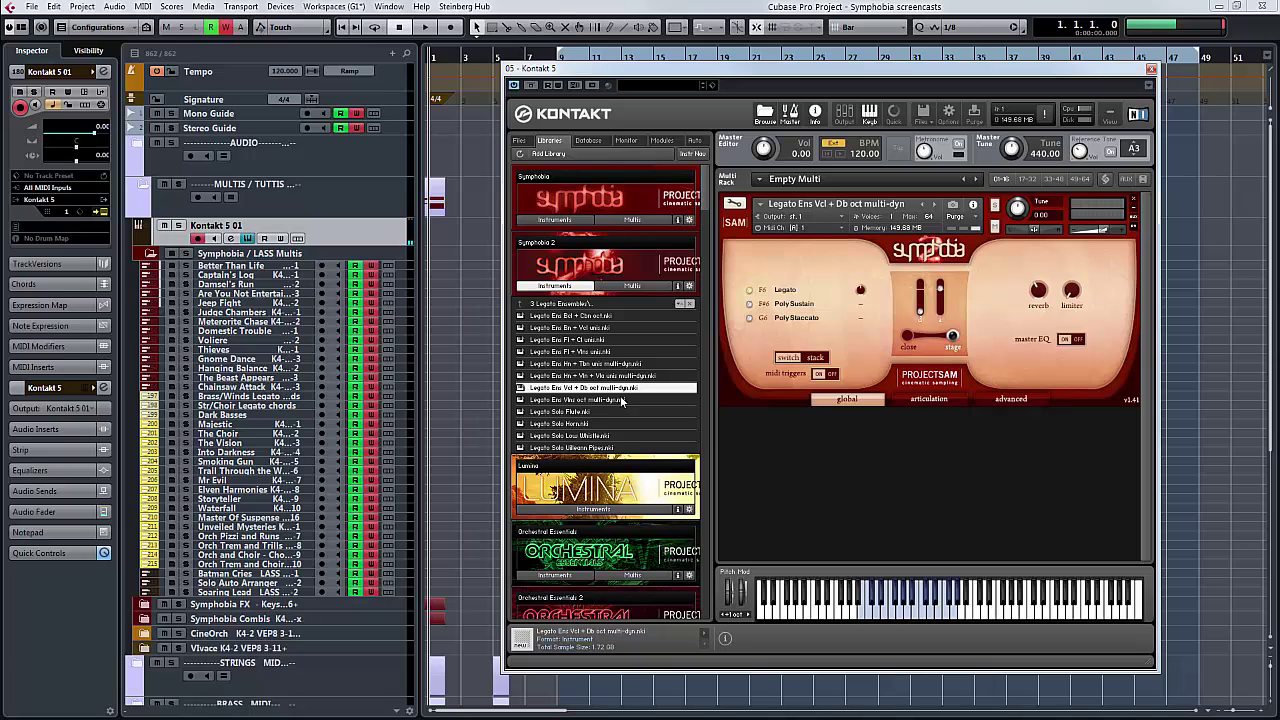
- Replace the loaded instrument with Legato Ens Vlns oct multi-dyn and audition its Poly Sustain and Poly Staccato articulations
click(593, 400)
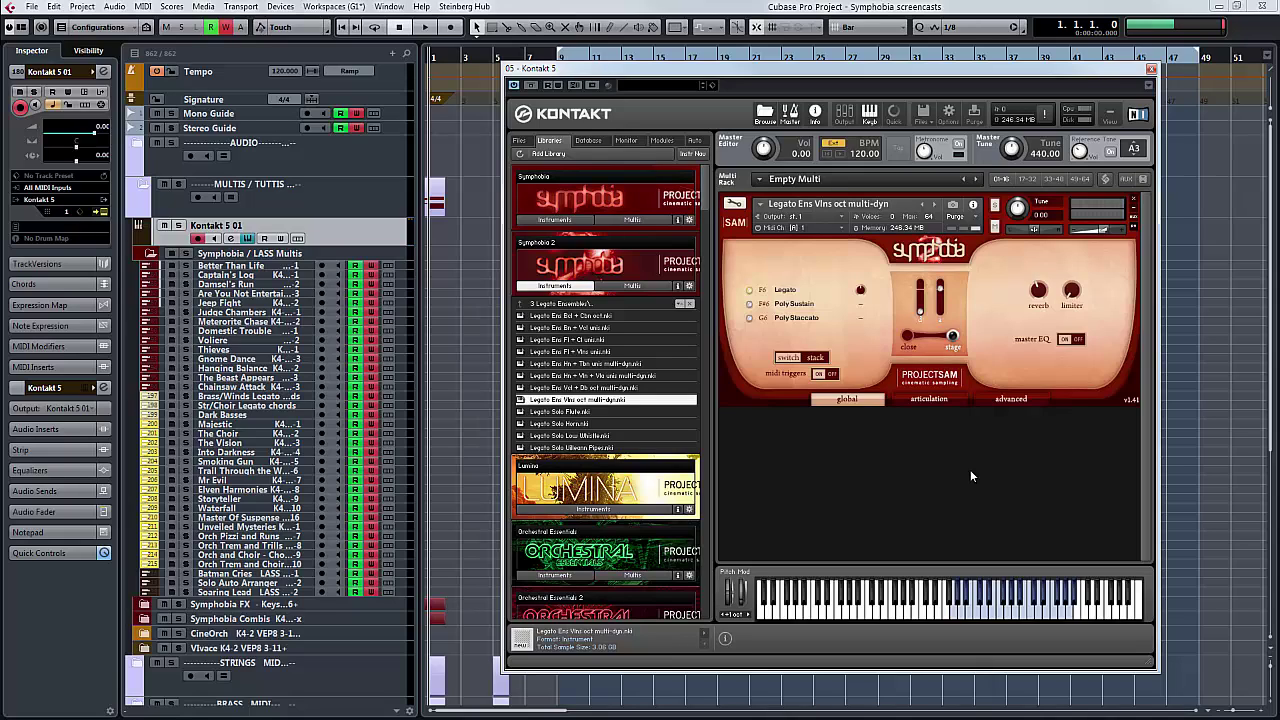
click(787, 306)
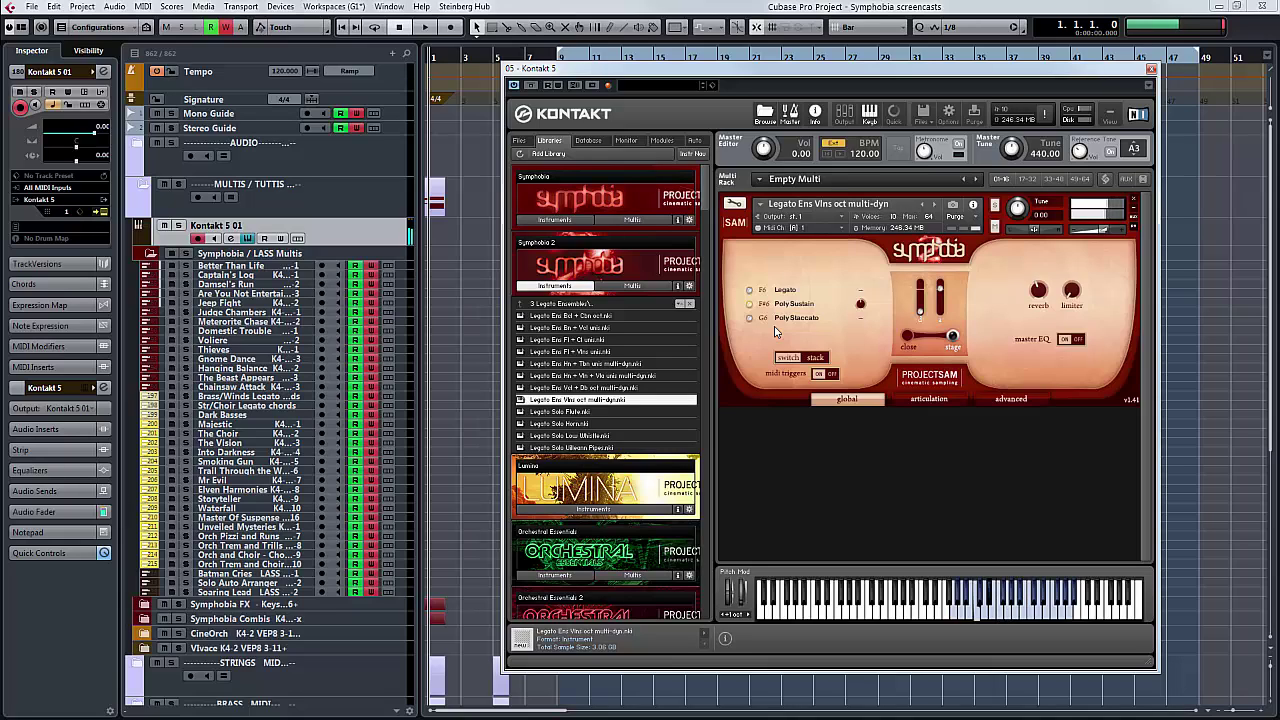
click(798, 318)
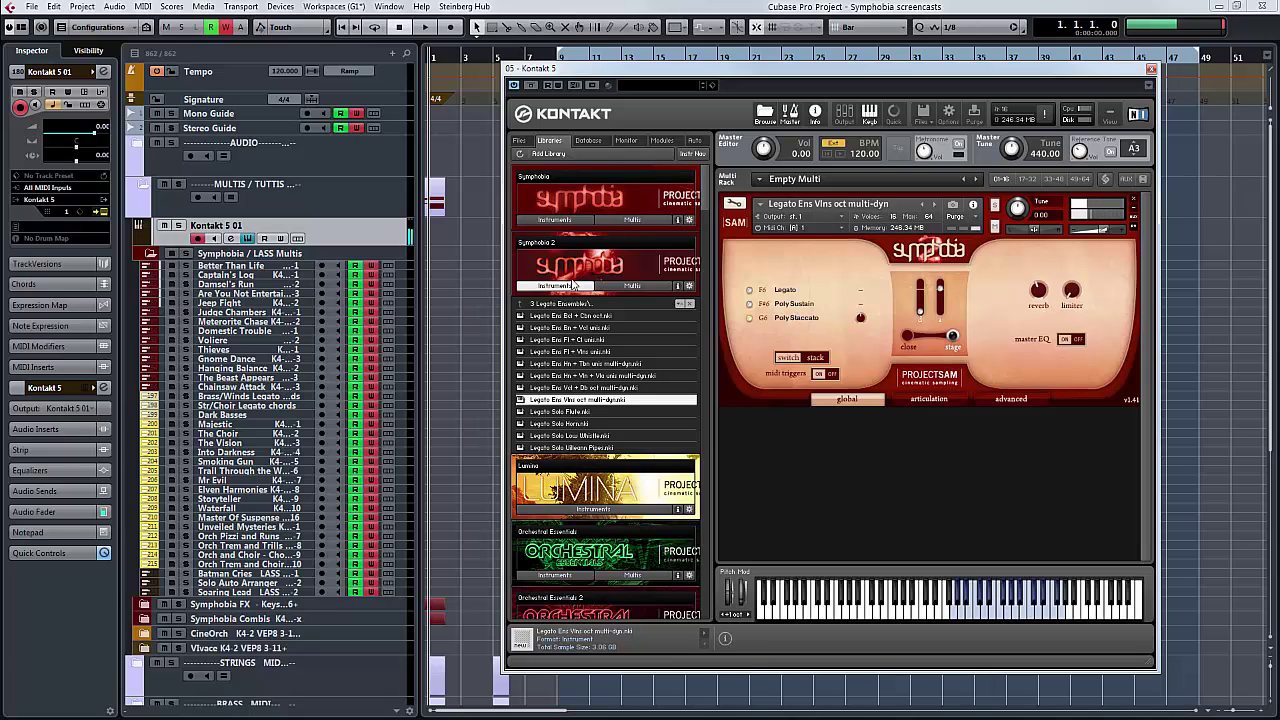
- Replace the loaded instrument with Legato Solo Flute and audition its Poly Sustain and Poly Staccato articulations
click(562, 413)
drag(562, 420, 815, 305)
click(666, 415)
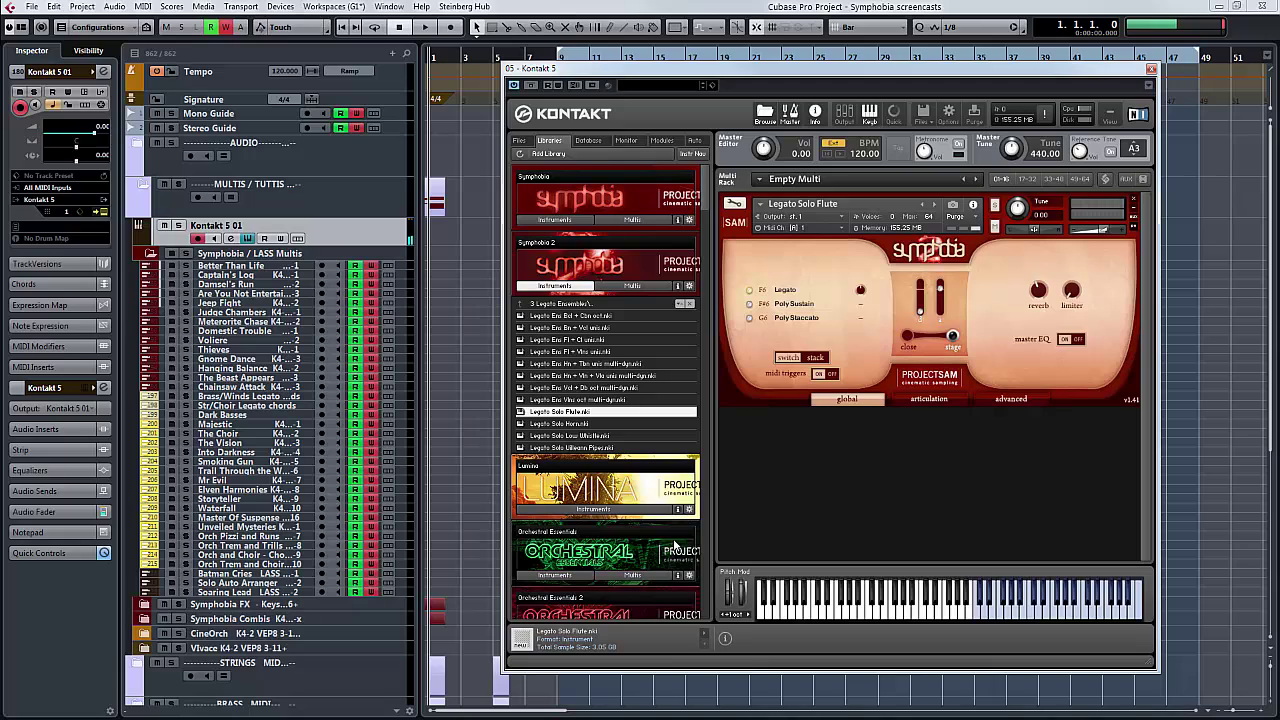
click(798, 304)
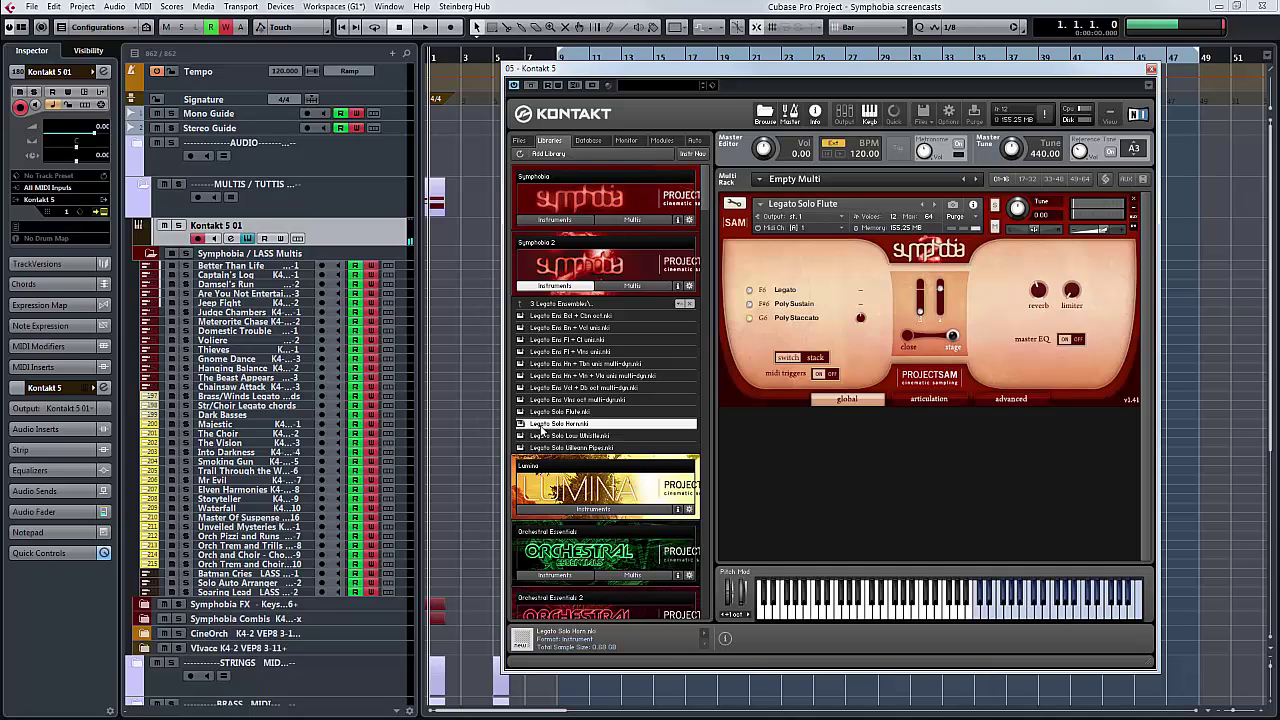
- Replace the loaded instrument with Legato Solo Horn and compare its close and stage mic positions, ending on stage
double_click(540, 424)
click(647, 417)
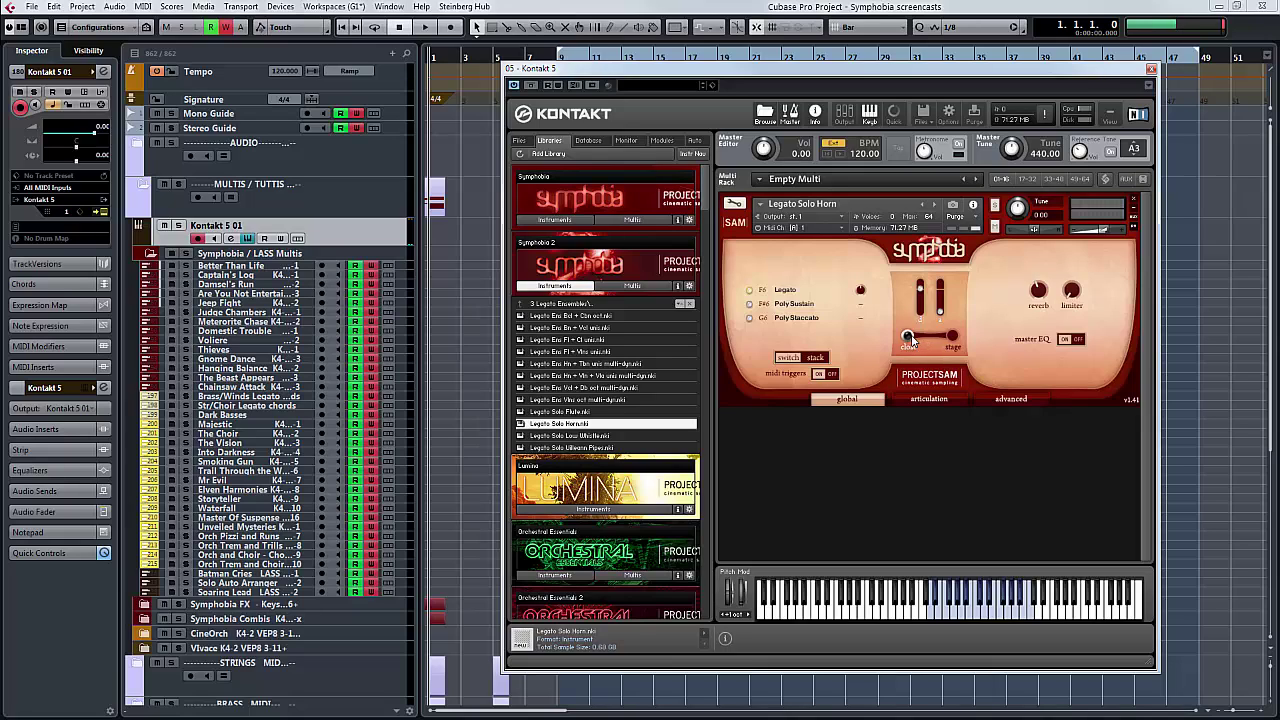
drag(924, 341, 956, 338)
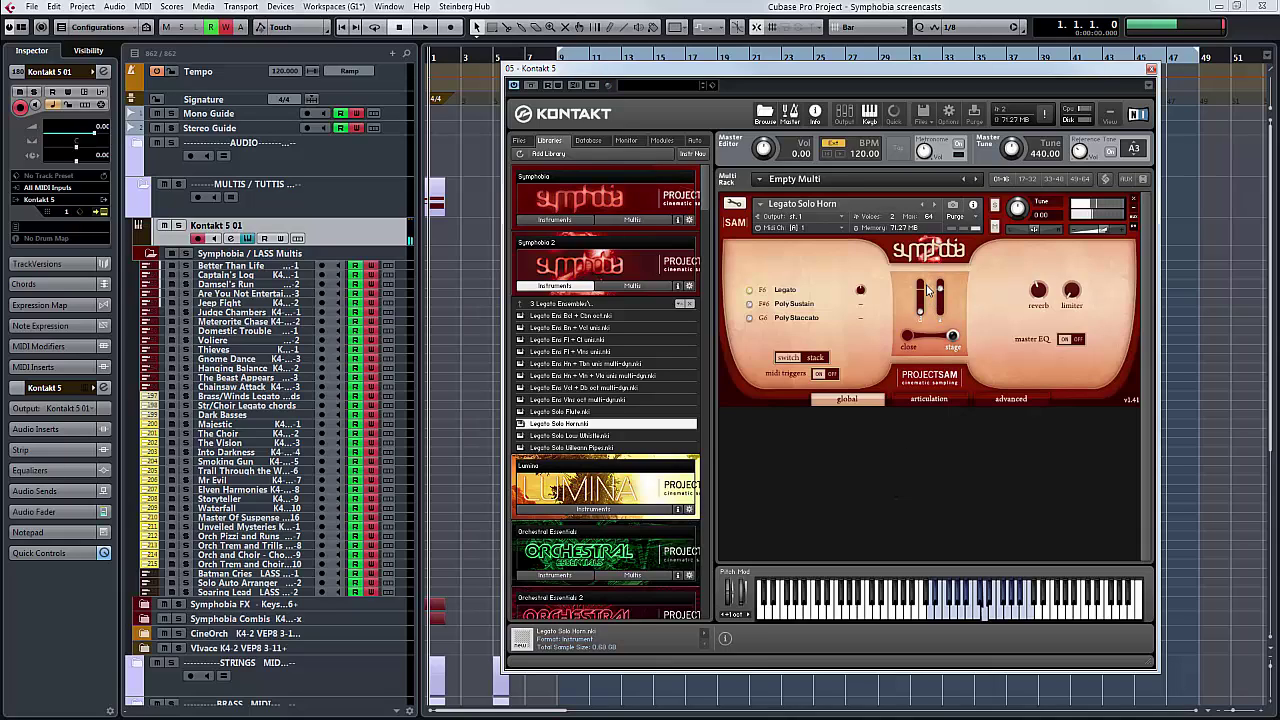
- Audition the Poly Sustain and Poly Staccato articulations of the Legato Solo Horn
drag(919, 312, 929, 292)
click(799, 305)
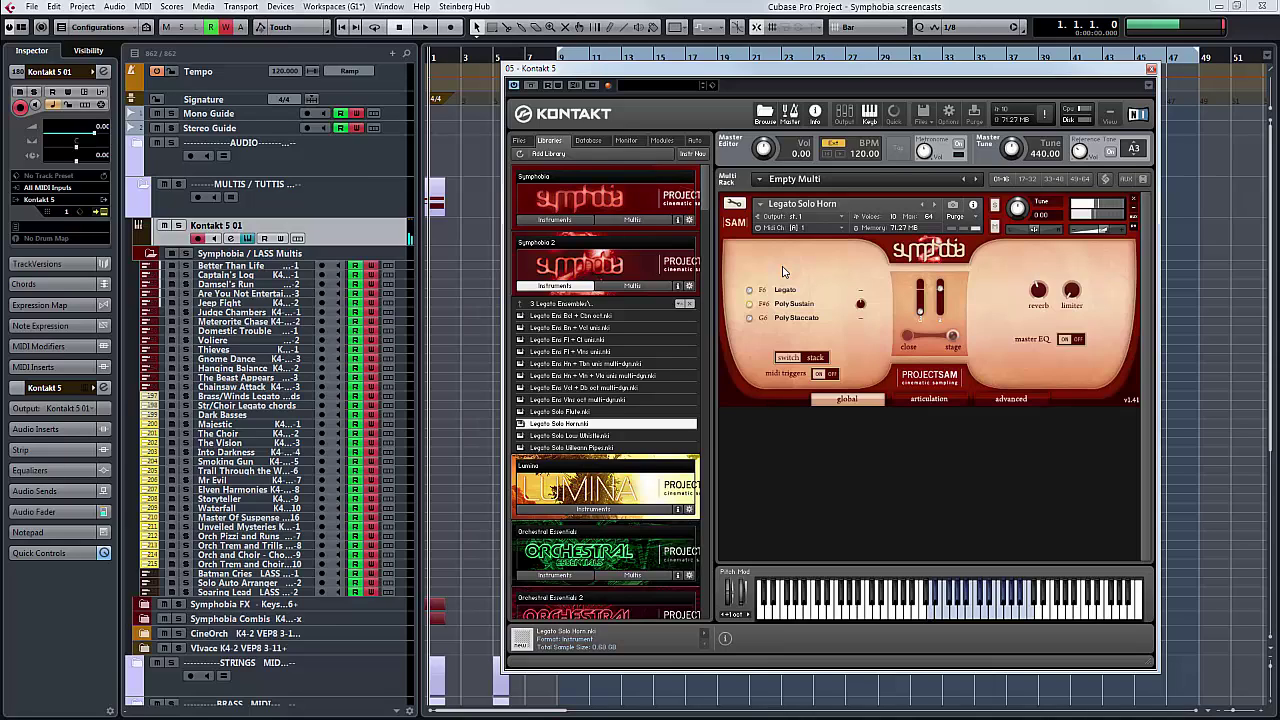
click(800, 317)
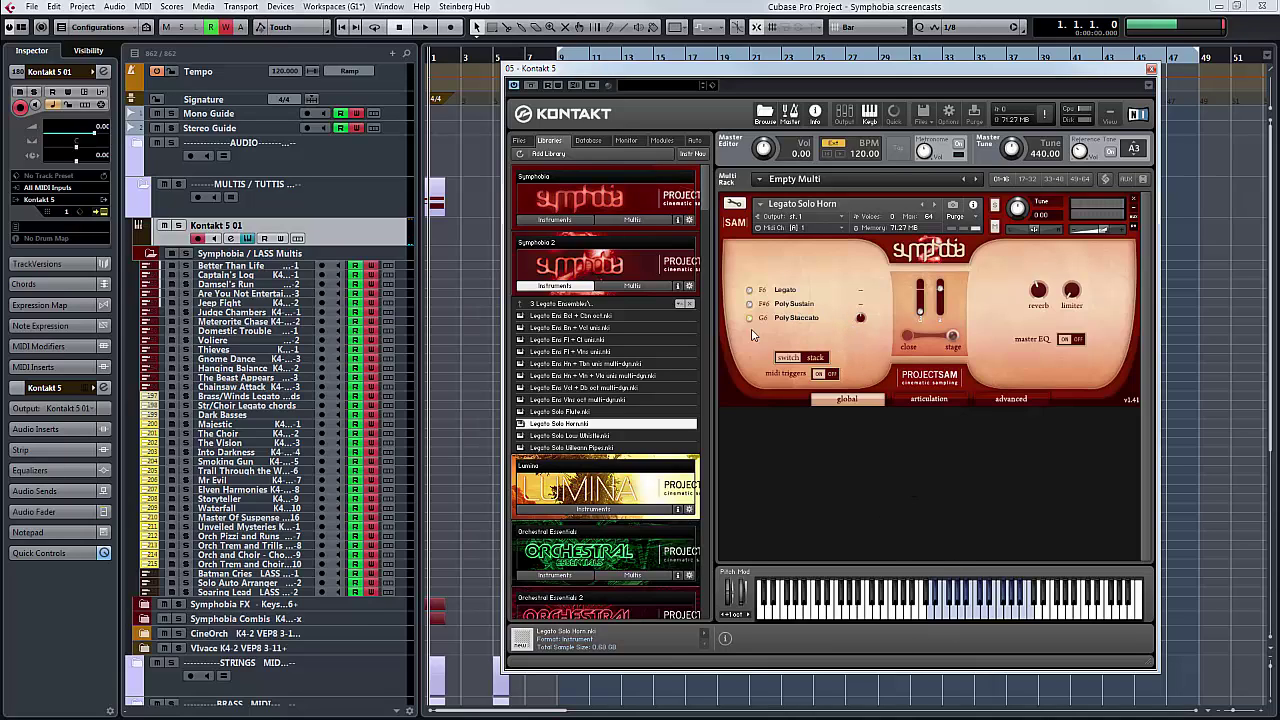
- Replace the loaded instrument with Legato Solo Low Whistle and audition its stage mic position and Poly Sustain articulation
click(593, 436)
drag(887, 275, 889, 277)
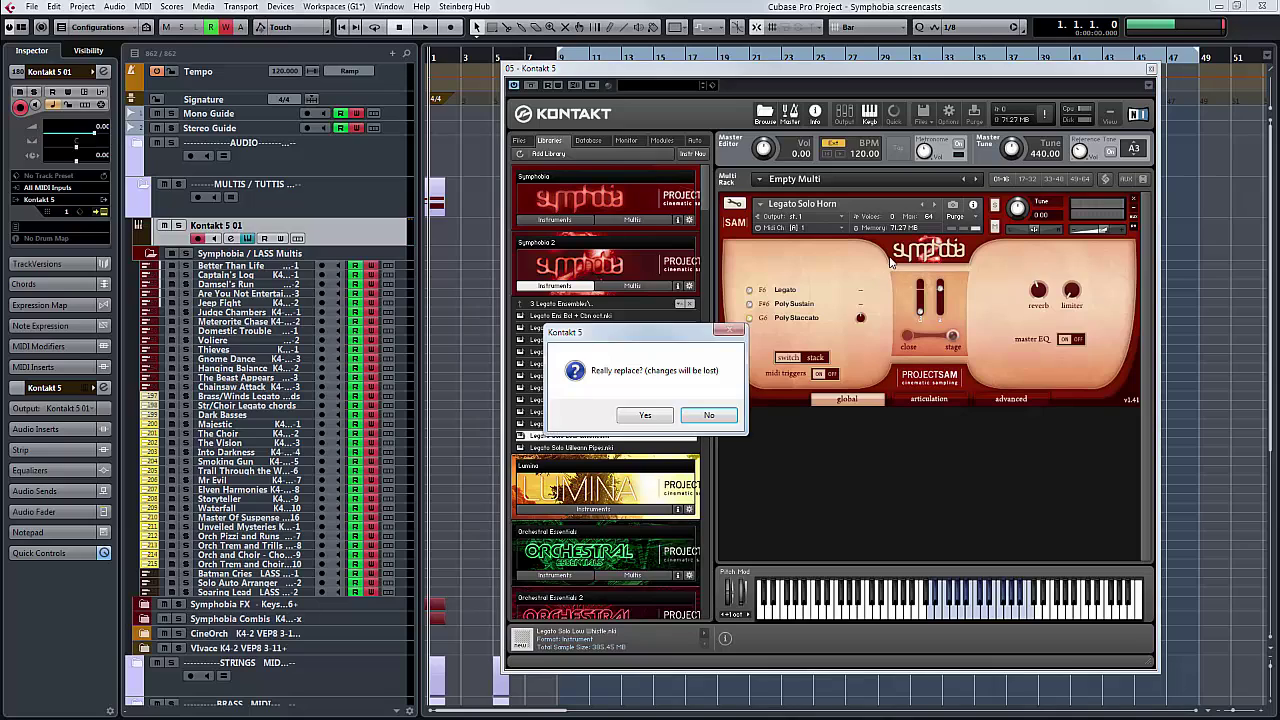
click(655, 417)
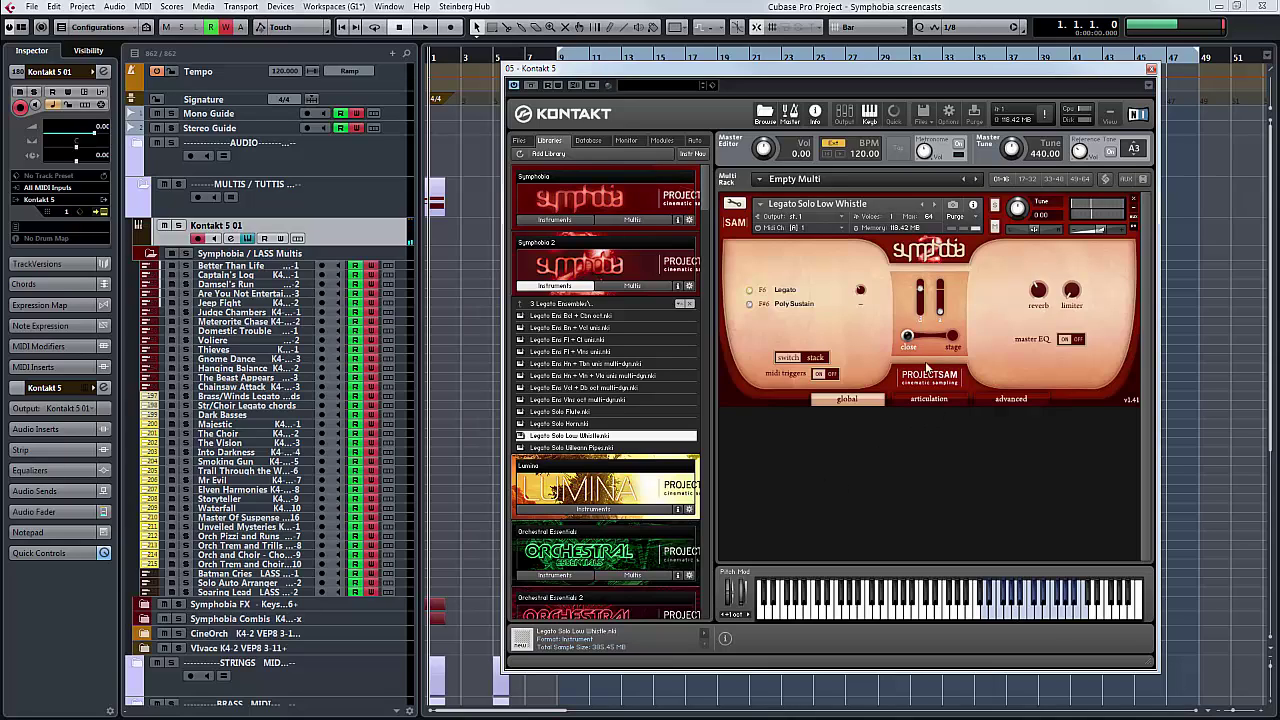
drag(908, 337, 952, 337)
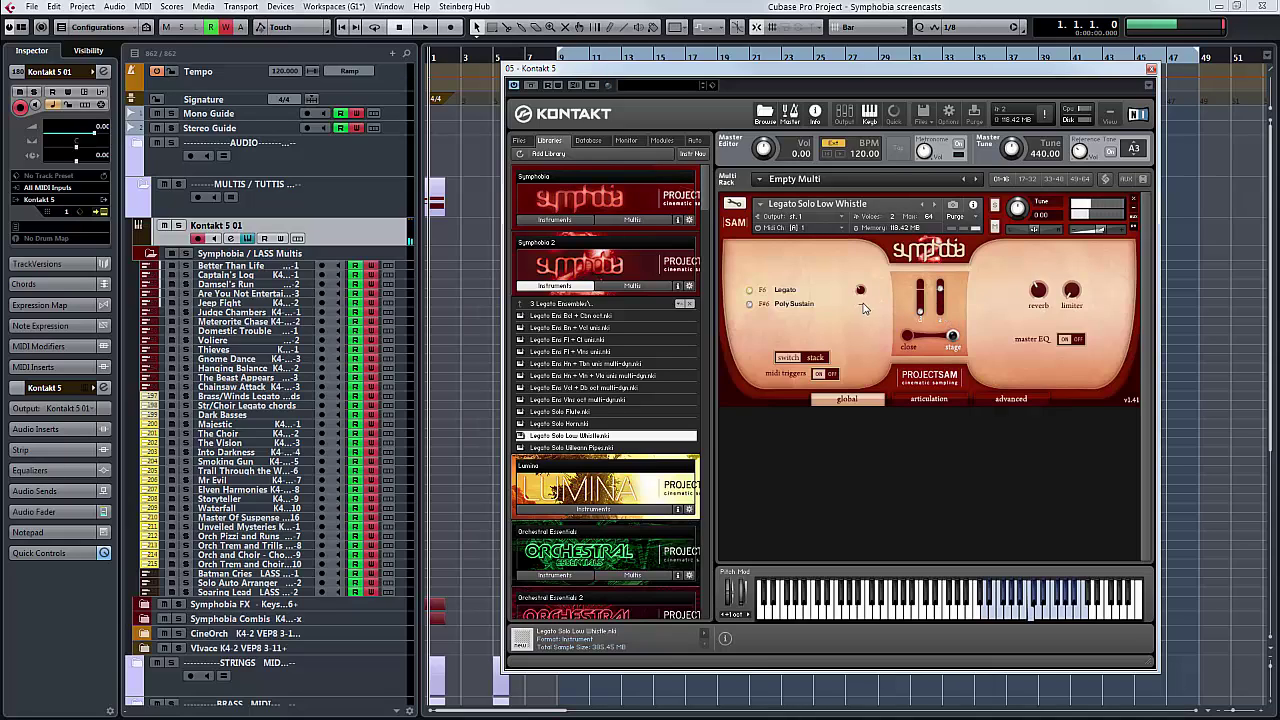
click(792, 305)
- Replace the loaded instrument with Legato Solo Uilleann Pipes and switch its mic position from close to stage
drag(612, 447, 887, 317)
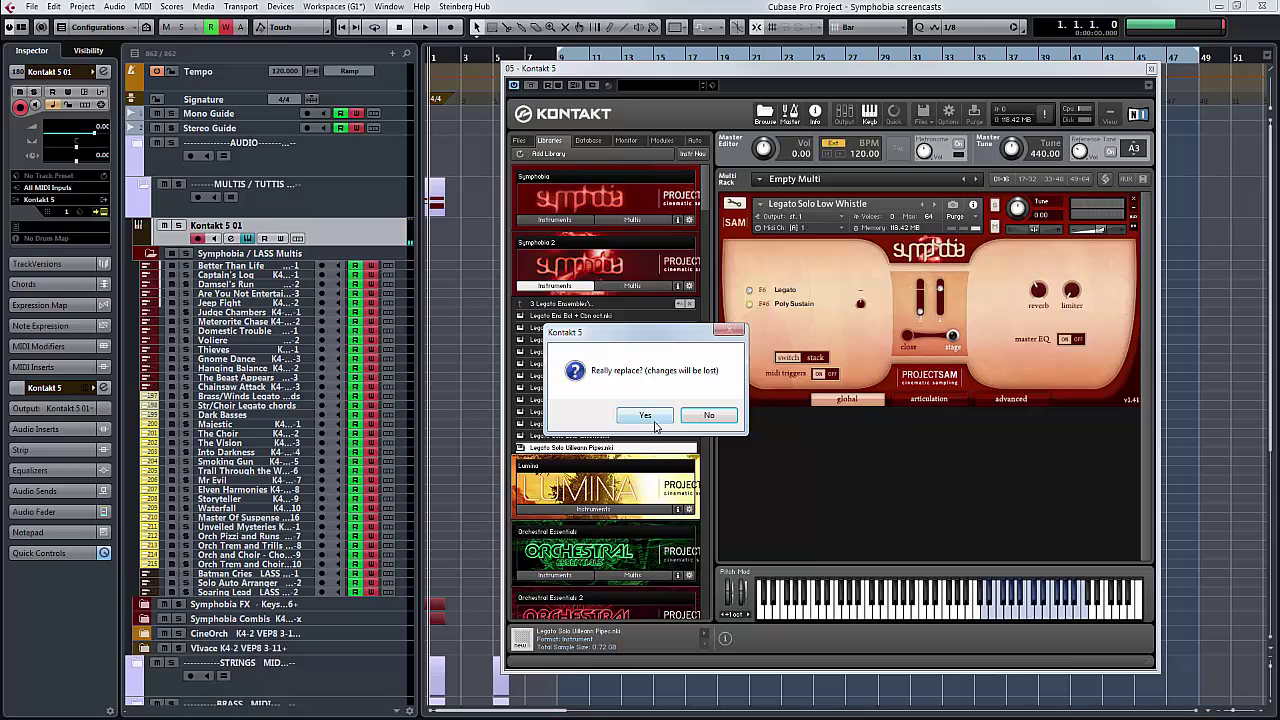
click(645, 415)
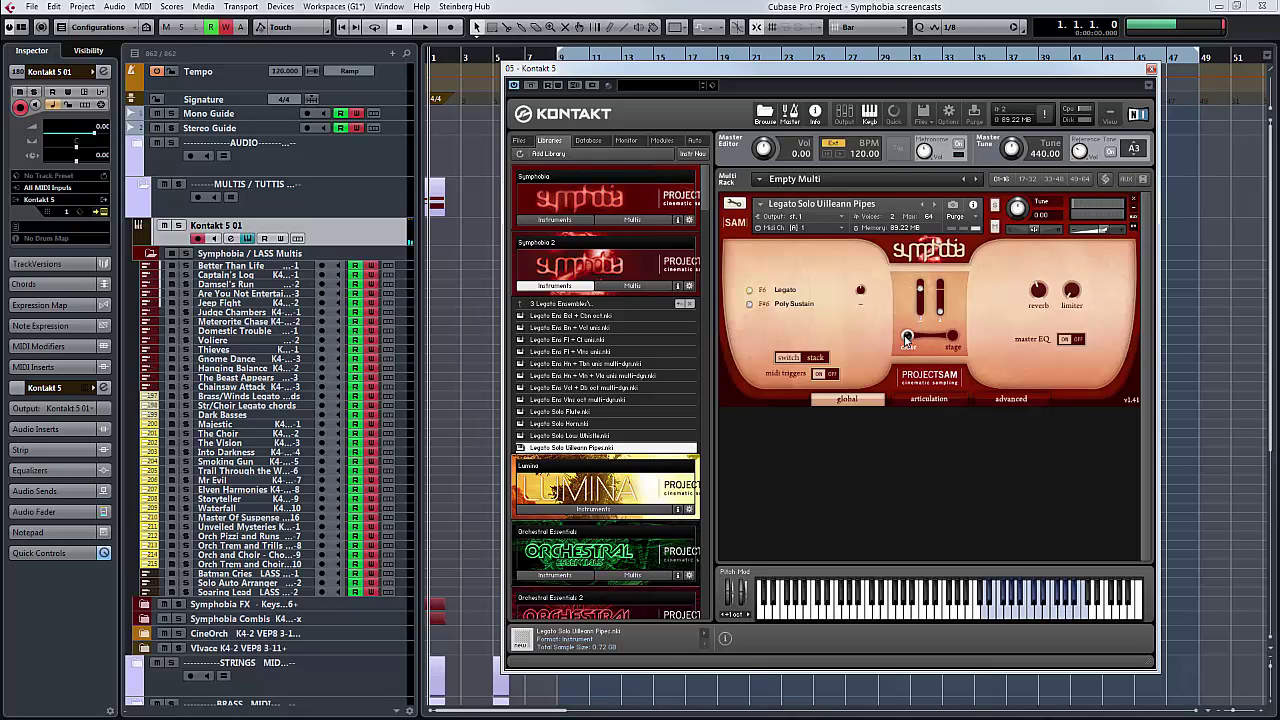
drag(910, 337, 983, 337)
- Replace the loaded instrument with Announcing the End from Symphobia 2's Dystopia folder and go over its sound-shaping controls
click(586, 305)
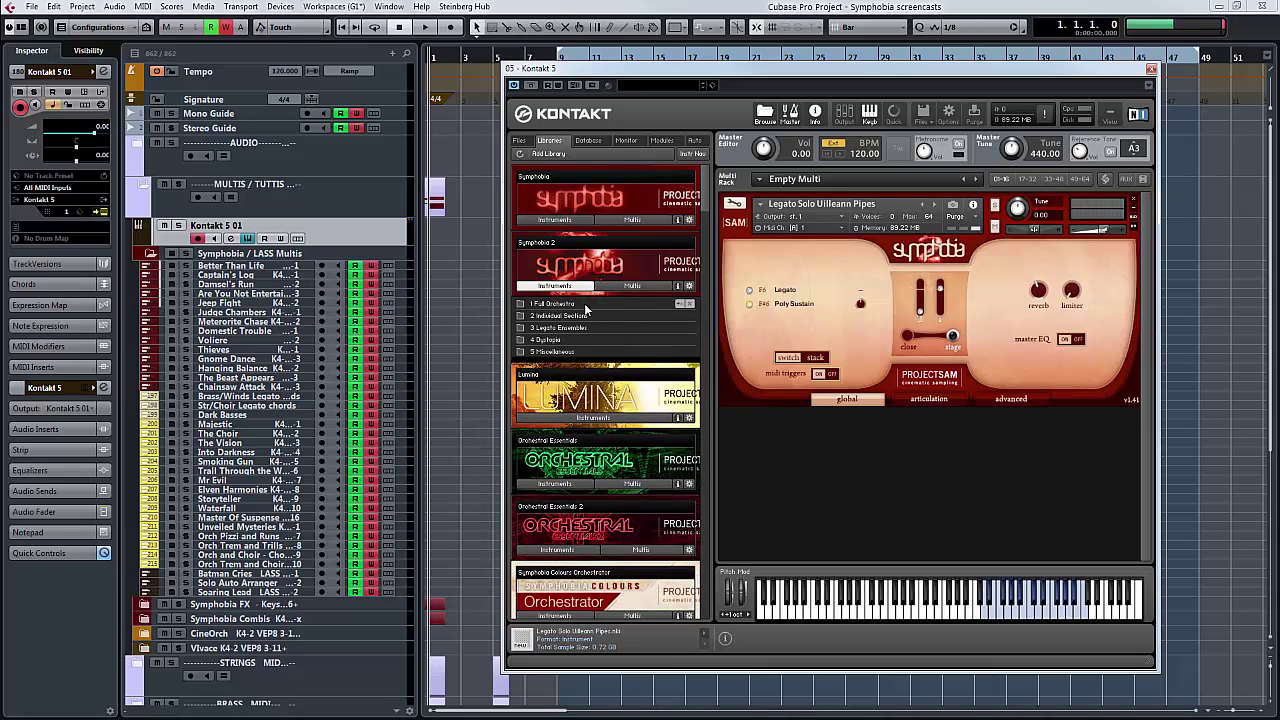
click(573, 340)
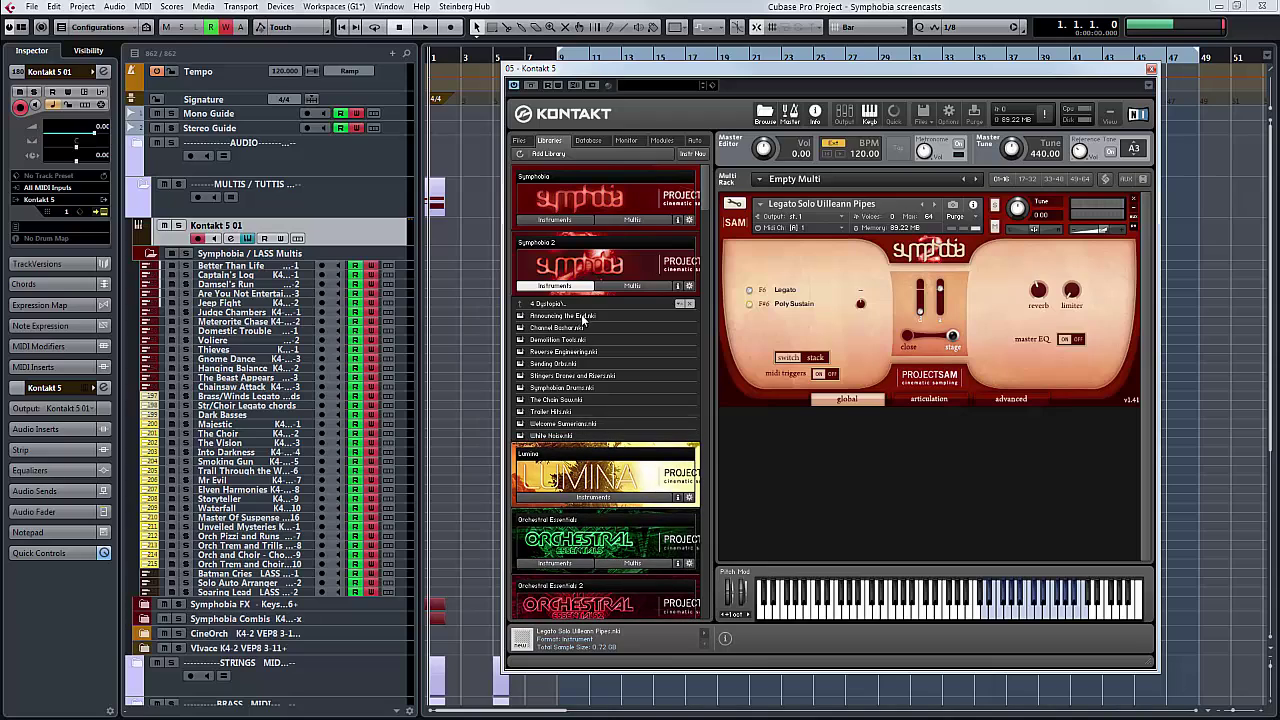
click(588, 316)
drag(845, 285, 845, 290)
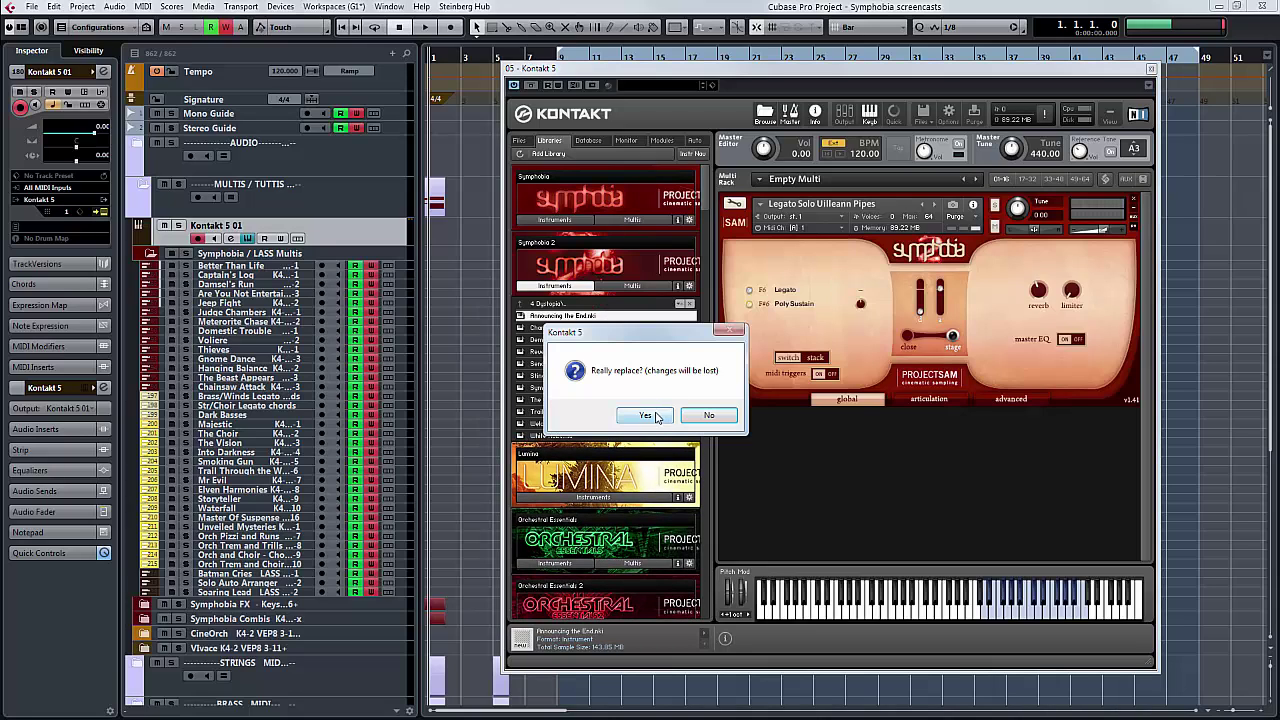
click(658, 415)
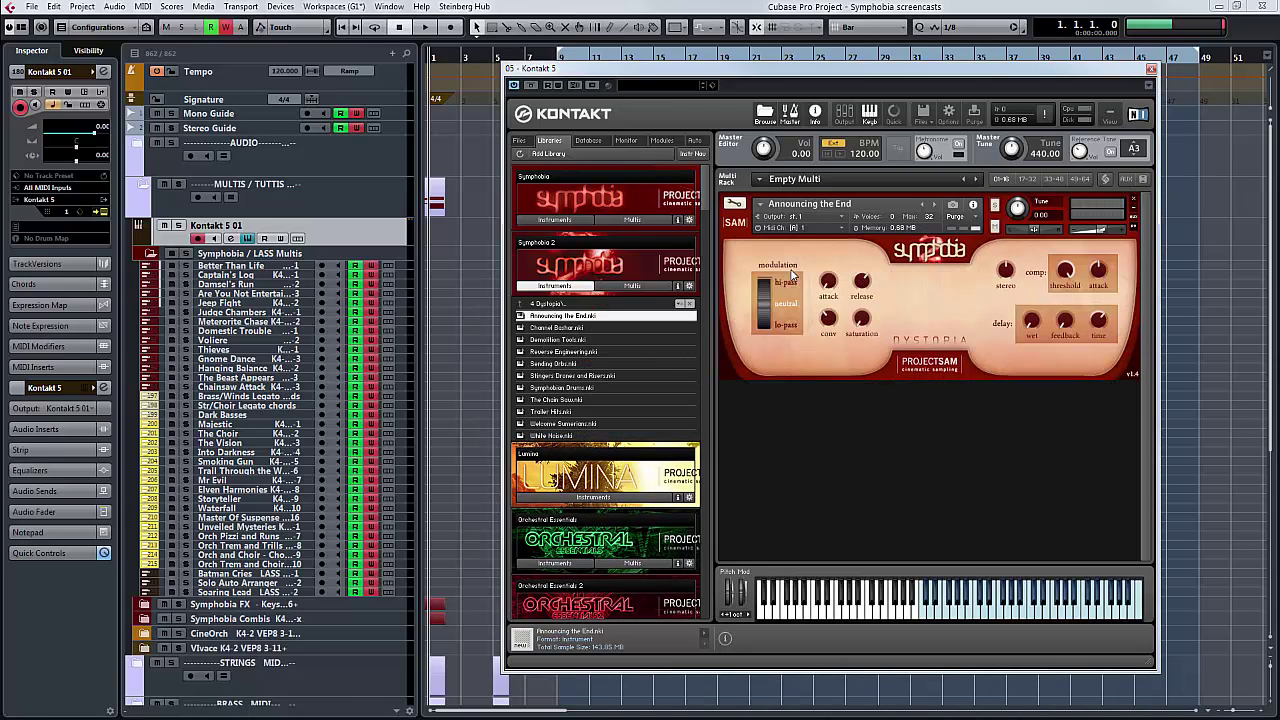
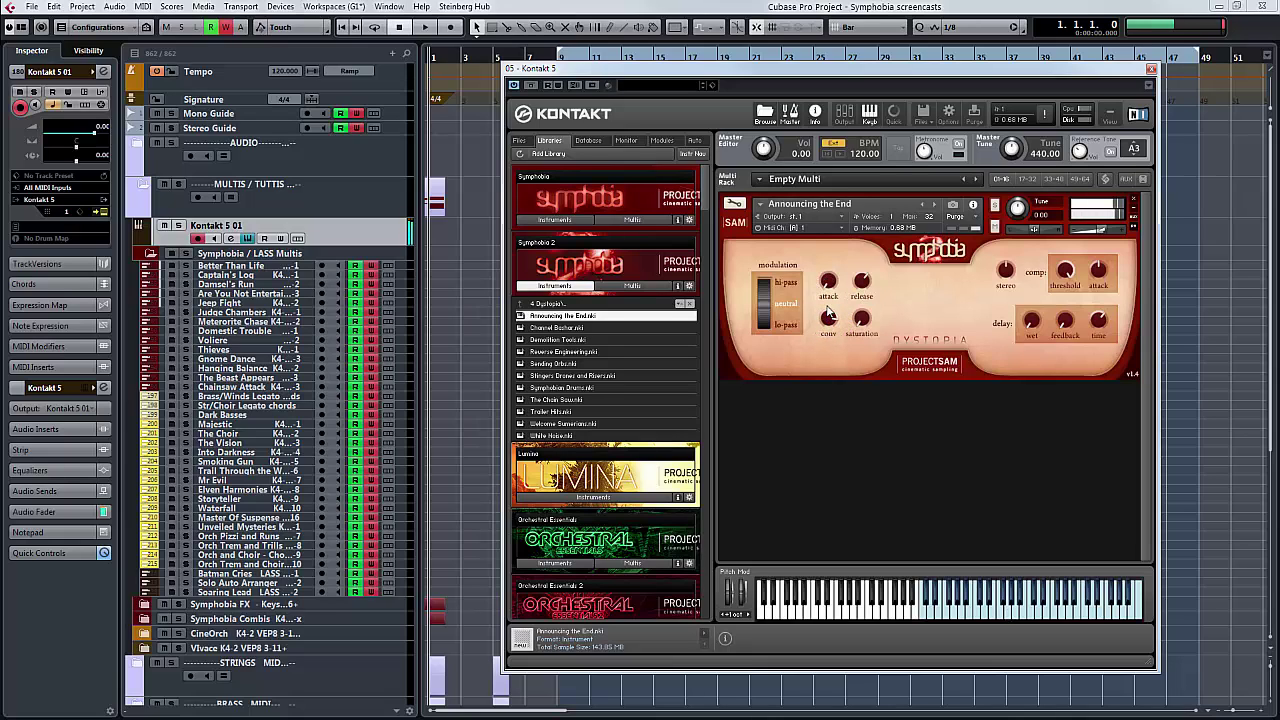
drag(828, 313, 859, 325)
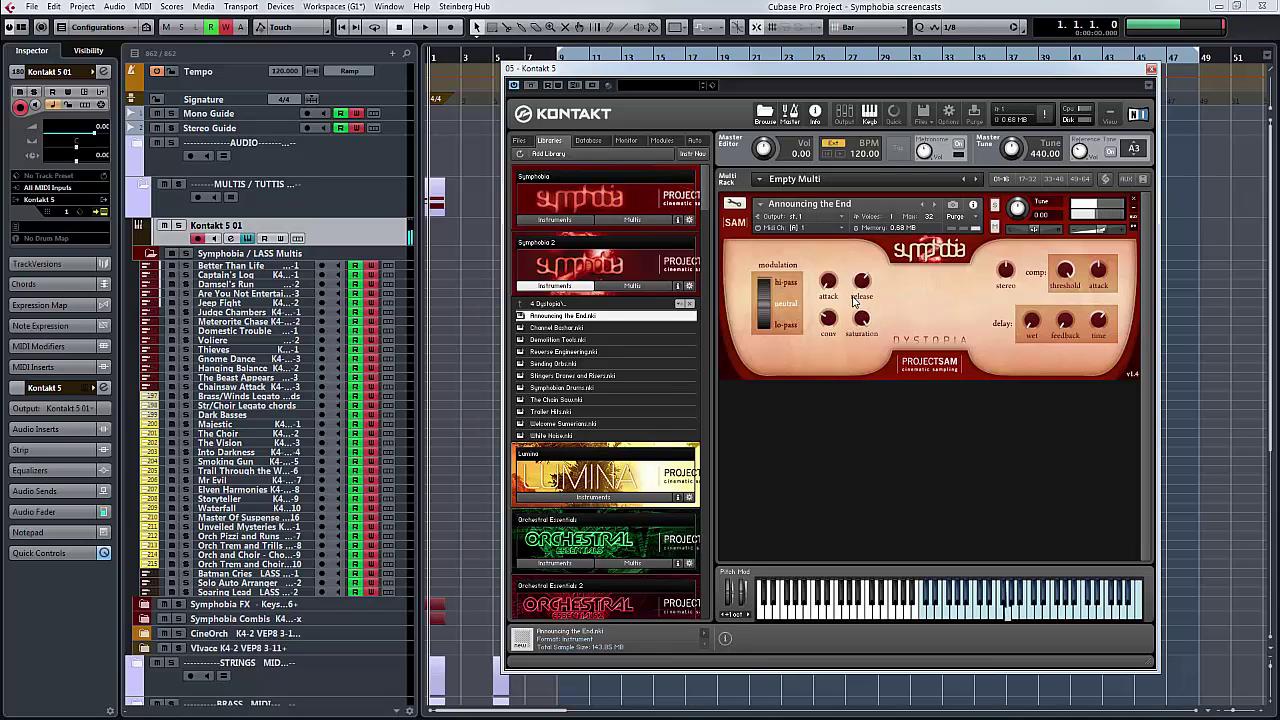
drag(853, 325, 855, 365)
- Load and audition the Dystopia patch Channel Bashar, followed by Demolition Tools
click(622, 328)
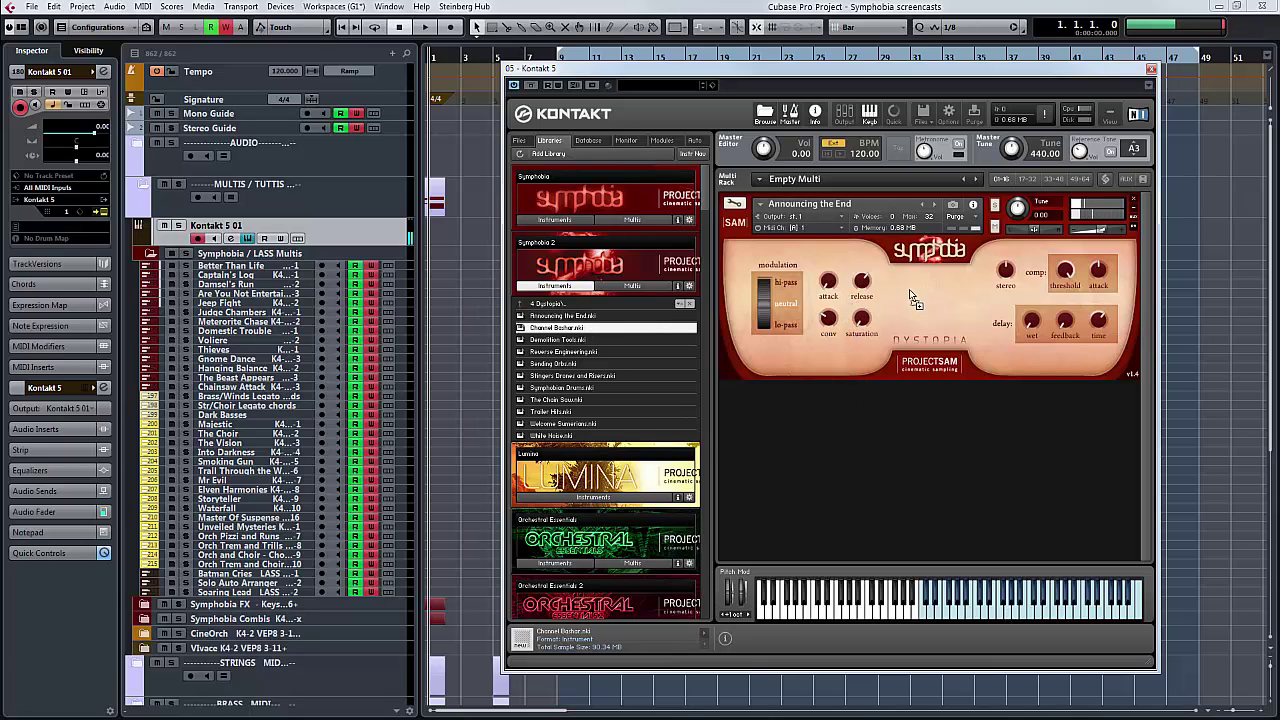
click(650, 418)
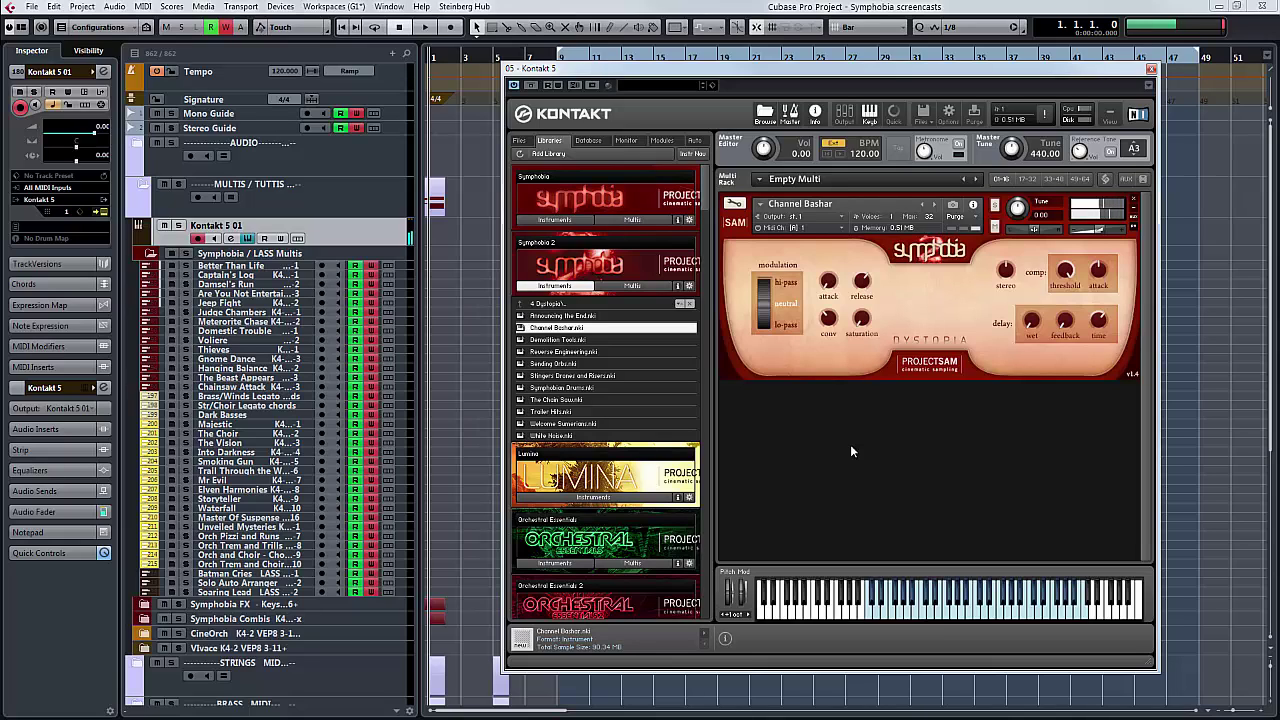
double_click(558, 341)
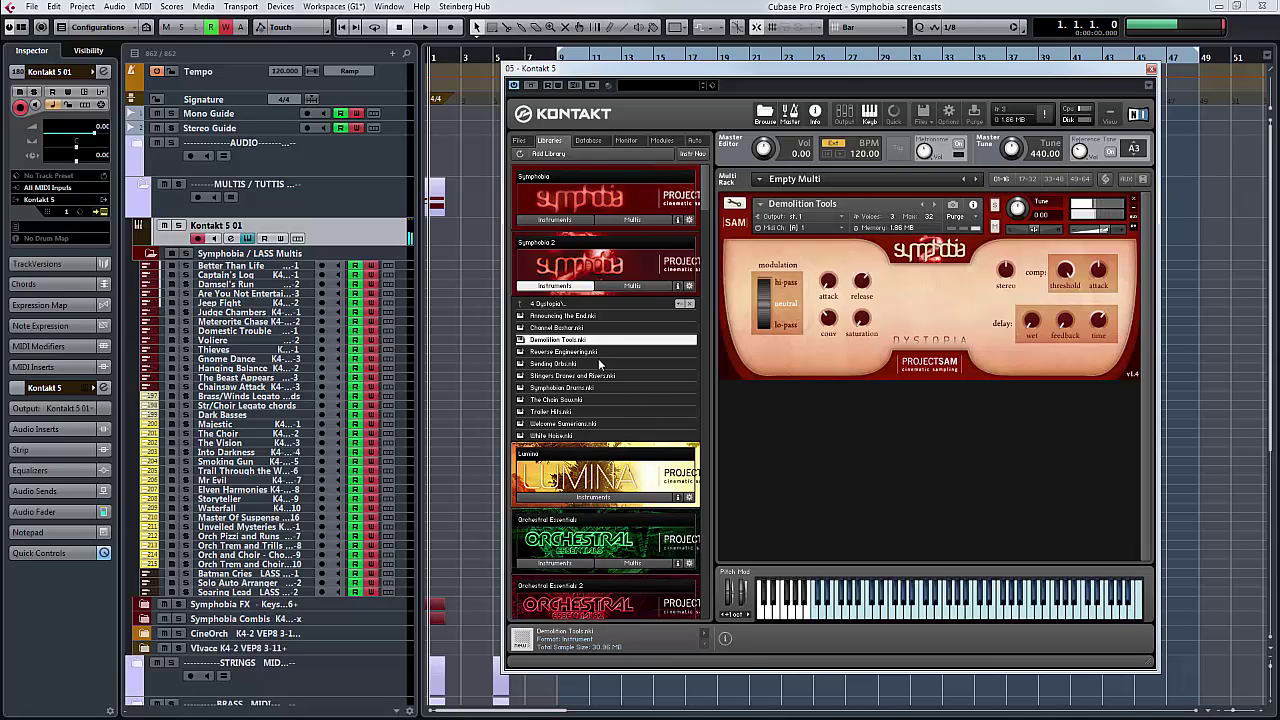
- Load and audition the Dystopia patch Reverse Engineering, followed by Sending Orbs
drag(598, 354, 909, 282)
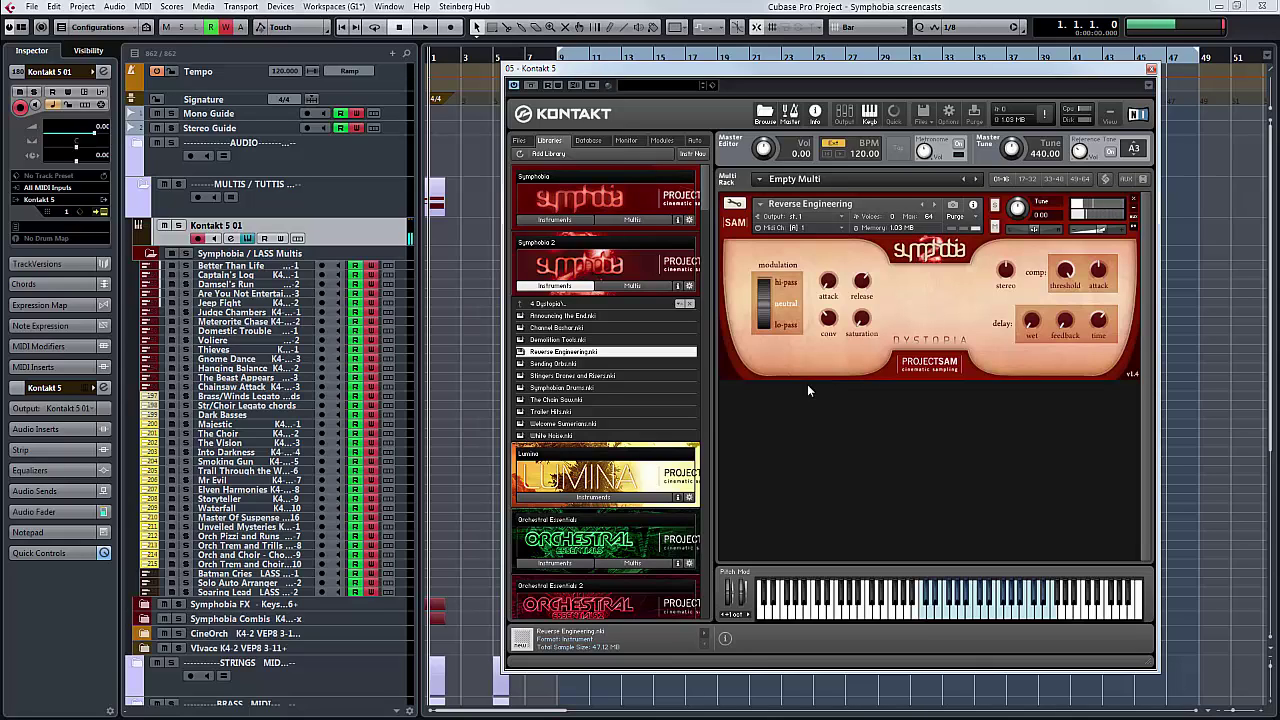
double_click(552, 364)
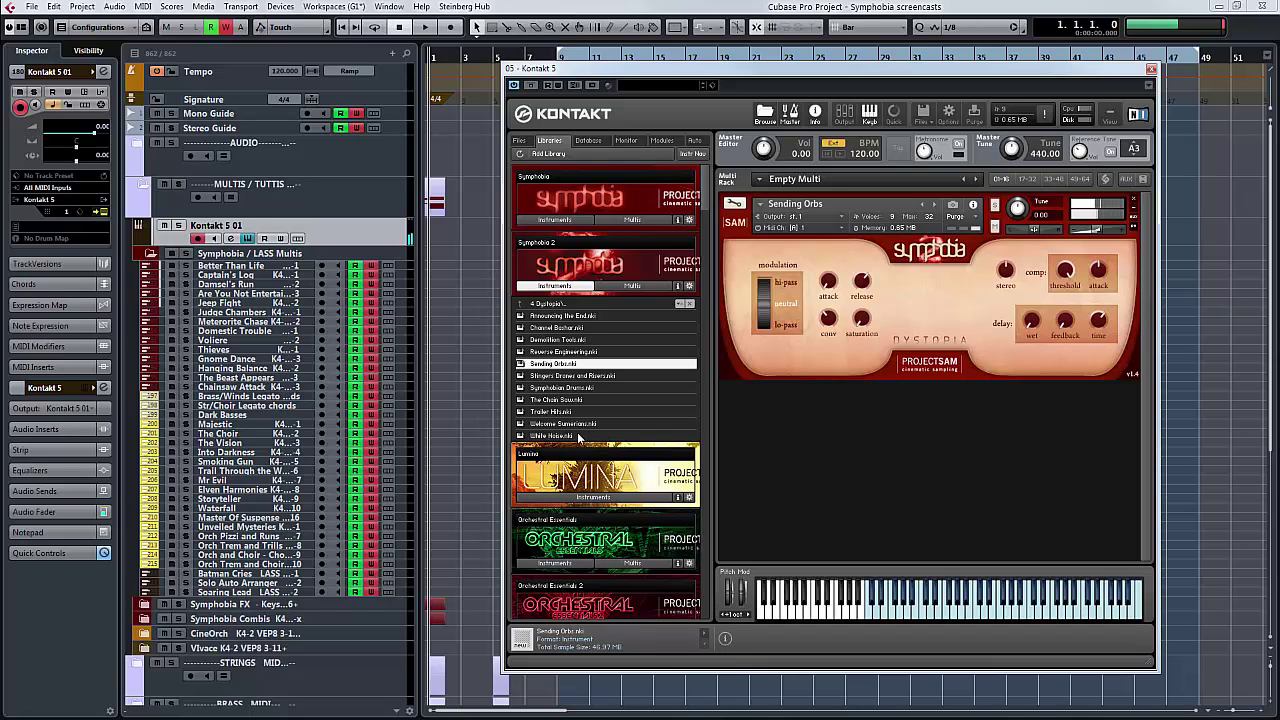
- Load and audition the Dystopia patch Stingers Drones and Risers, followed by Symphobian Drums
click(572, 376)
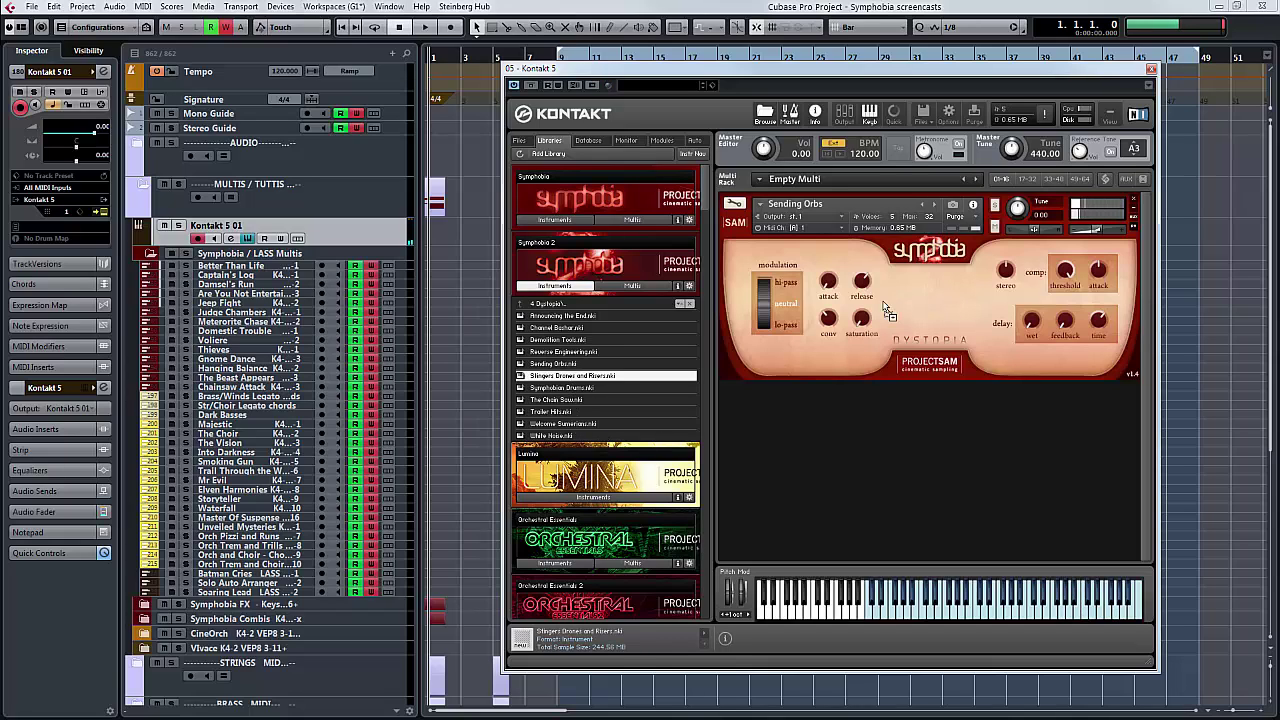
drag(884, 310, 885, 312)
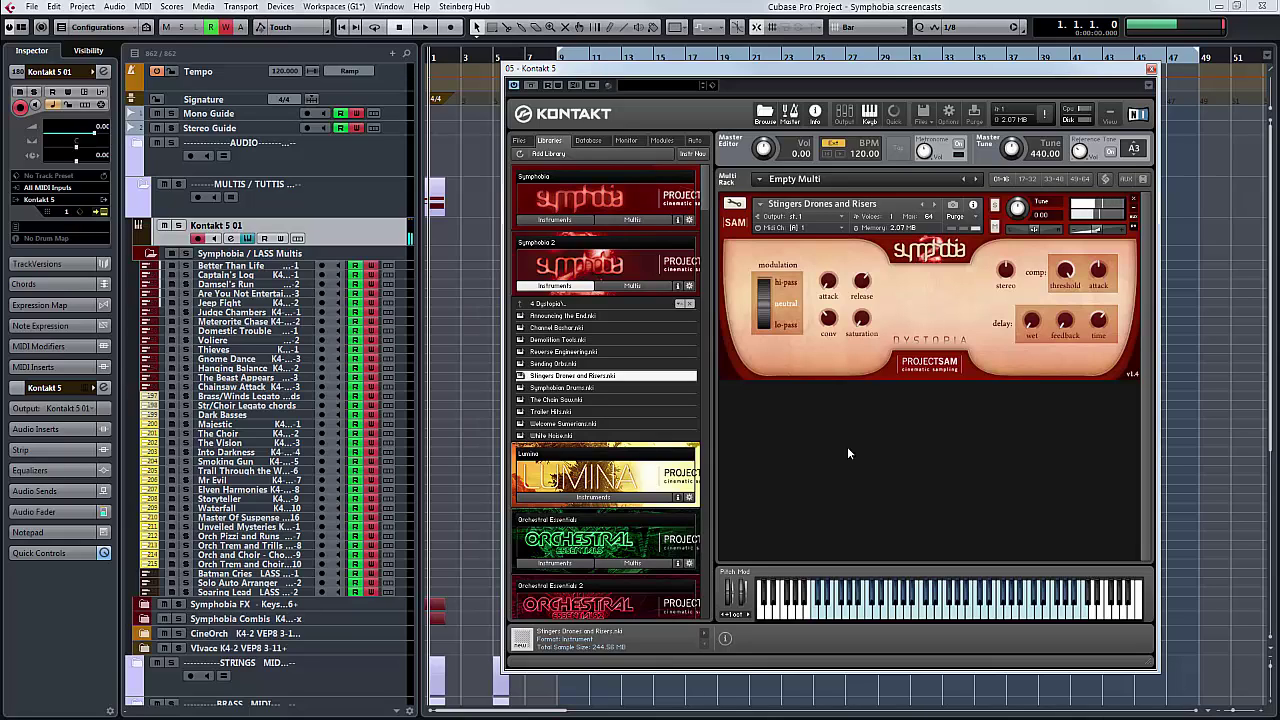
drag(588, 389, 922, 272)
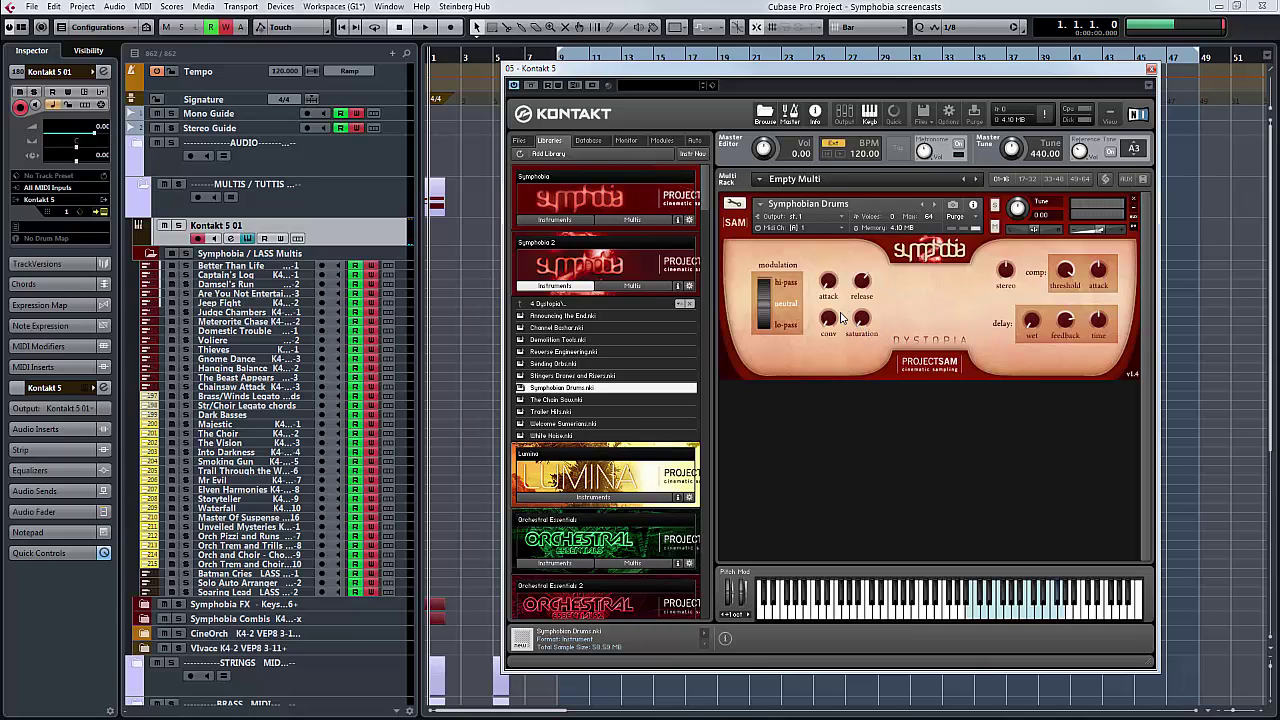
mouse_move(826, 315)
drag(832, 320, 834, 325)
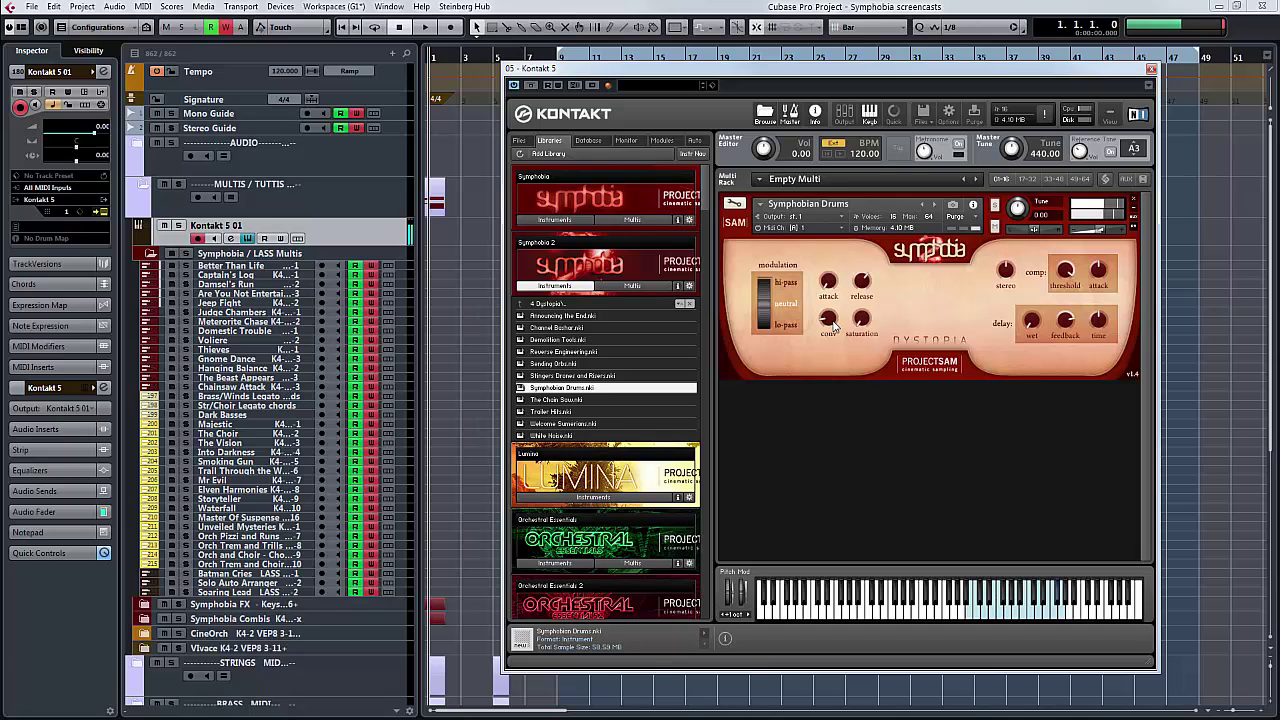
- Load and audition the Dystopia patch The Chain Saw, followed by Trailer Hits
double_click(578, 401)
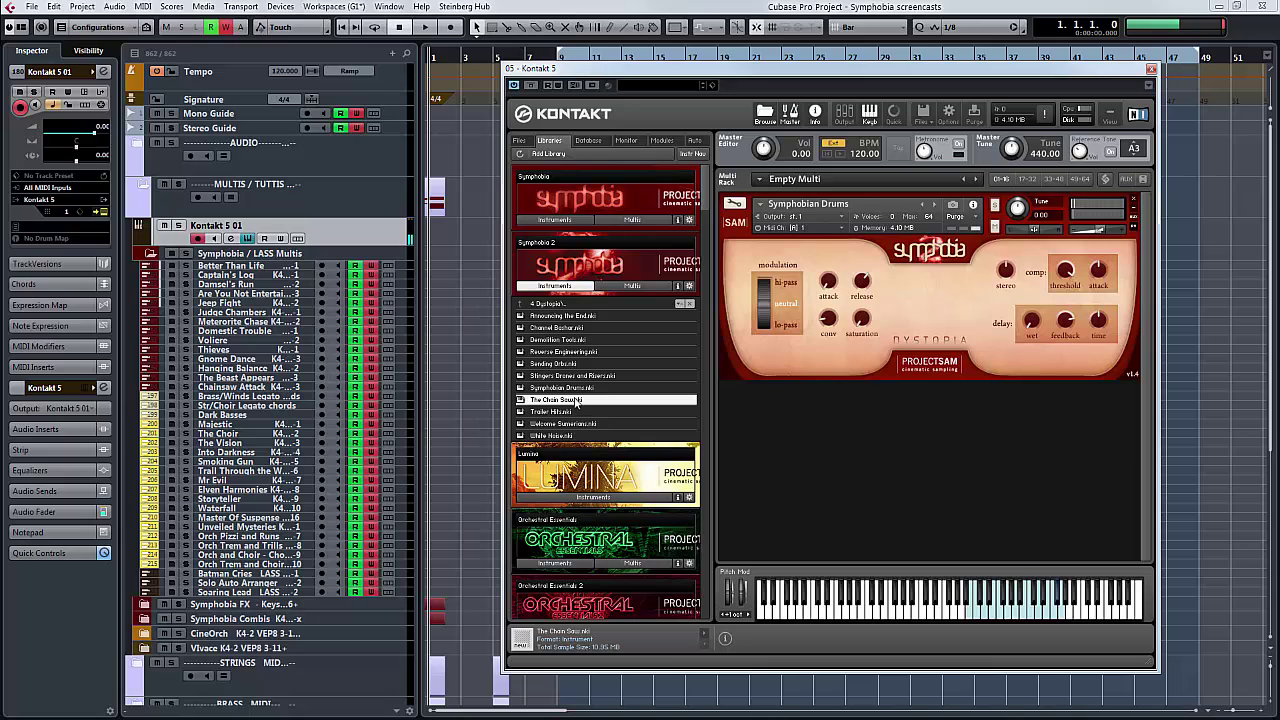
click(645, 415)
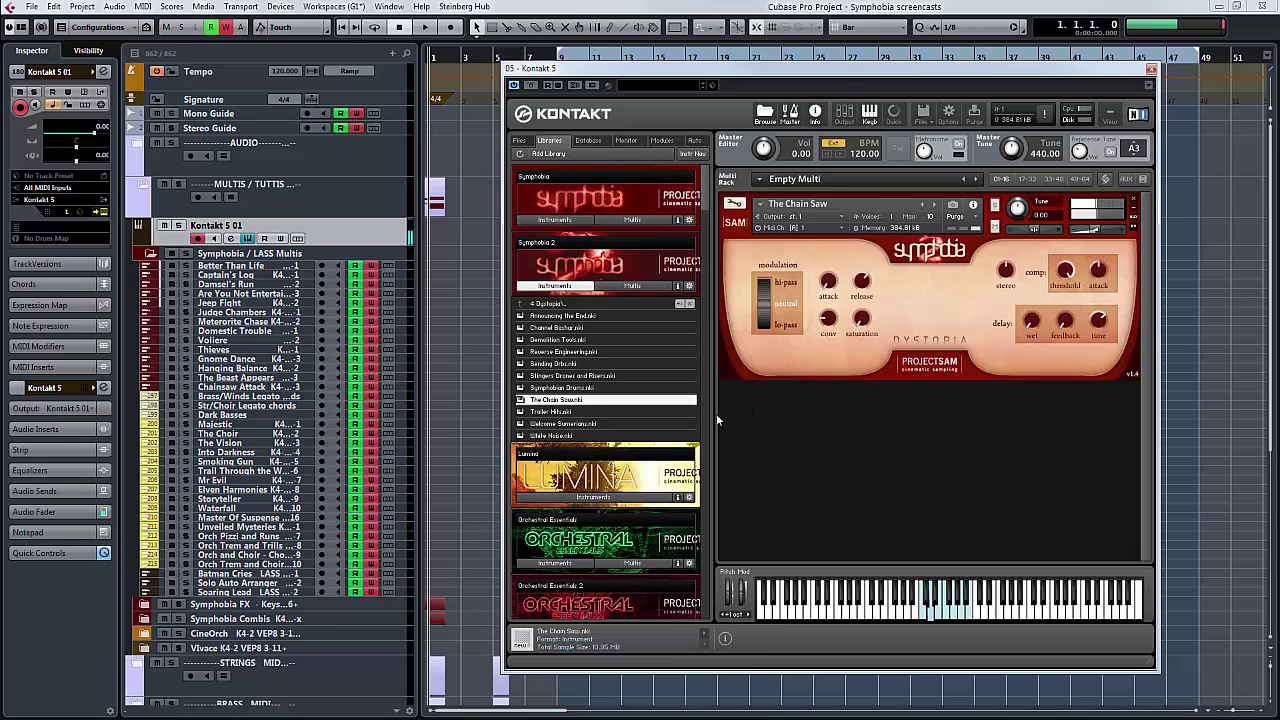
click(556, 411)
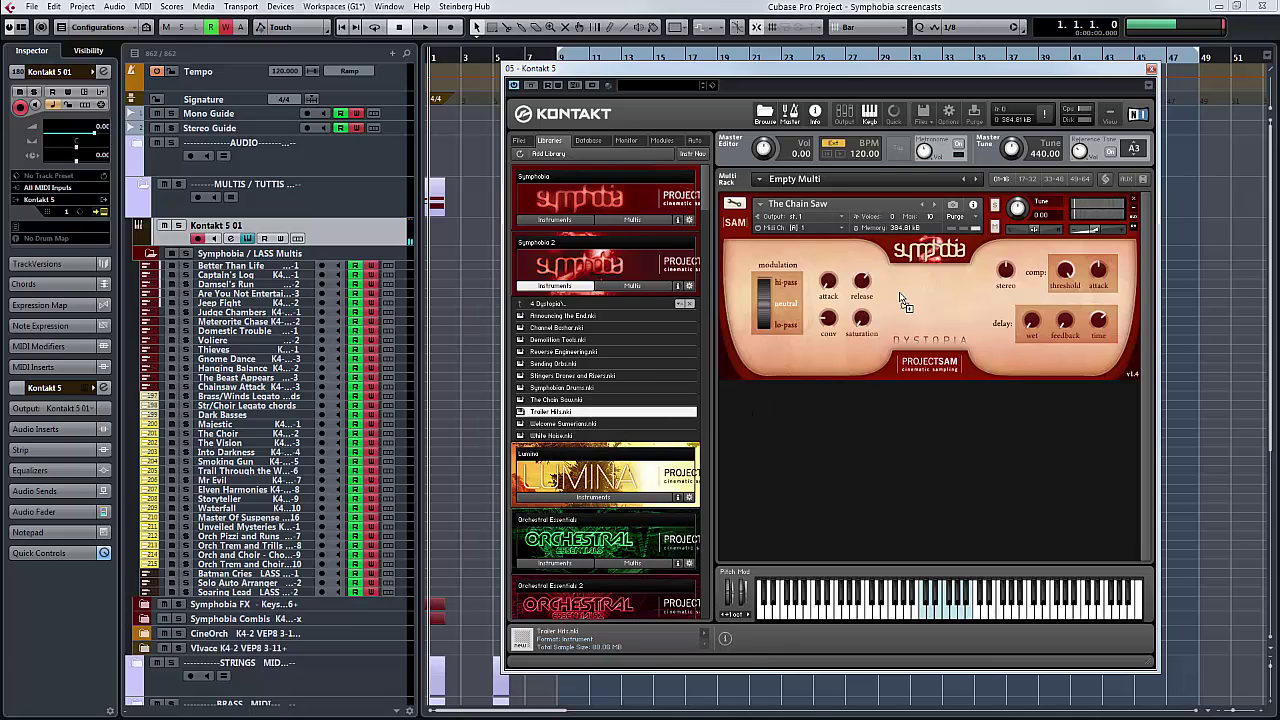
drag(899, 293, 899, 300)
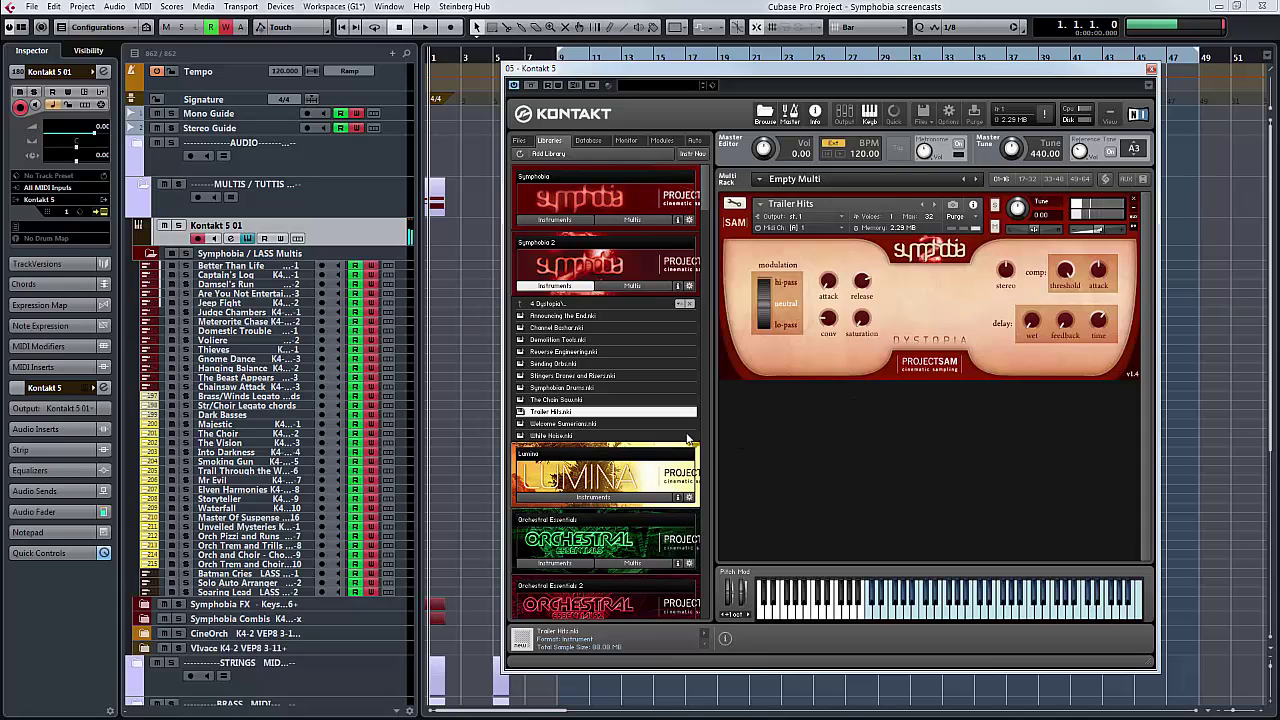
- Load and audition the Dystopia patch Welcome Sumerians, followed by White Noise
drag(644, 424, 921, 283)
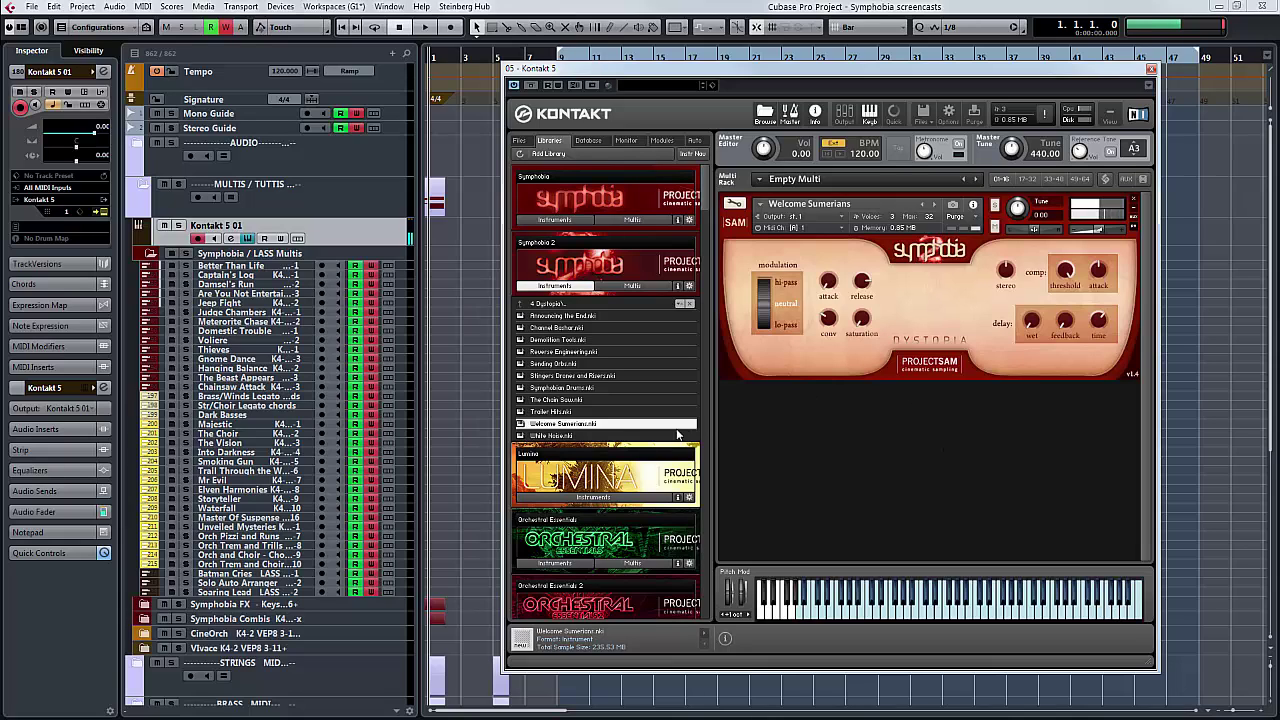
double_click(670, 436)
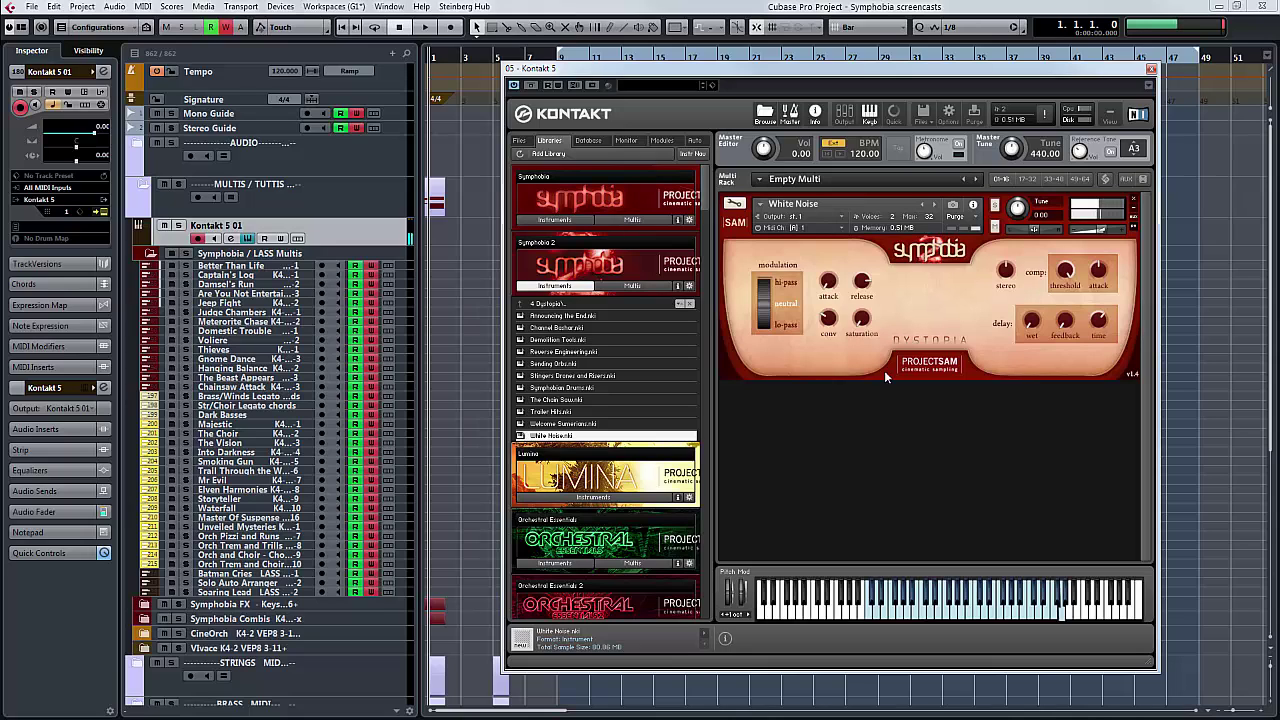
- Replace the loaded instrument with Symphobia 2 Miscellaneous from the library's Miscellaneous folder
click(560, 304)
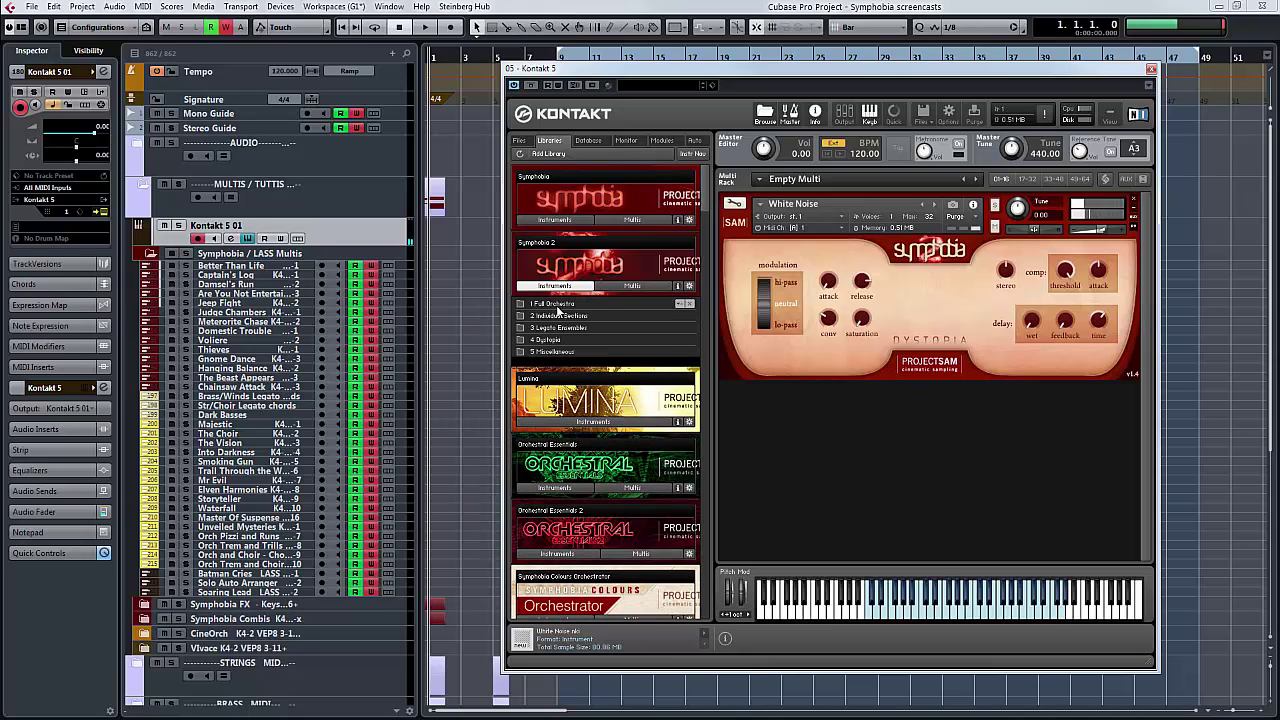
click(580, 351)
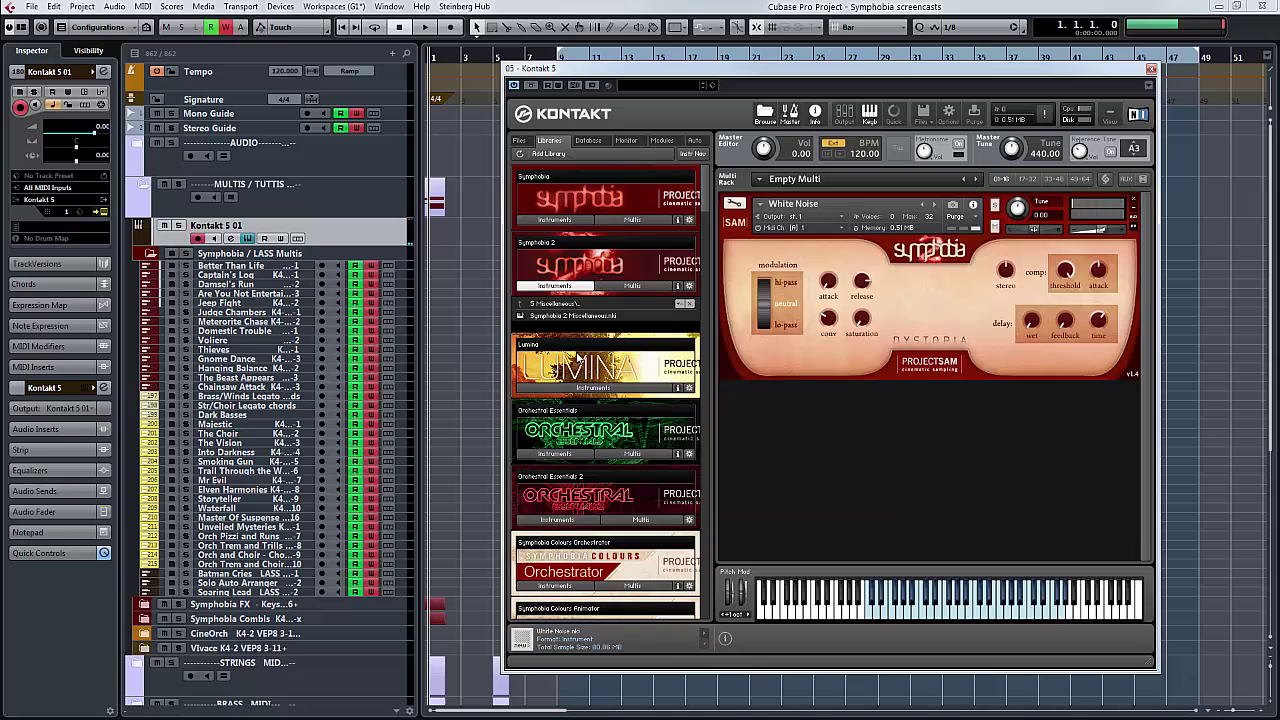
click(568, 316)
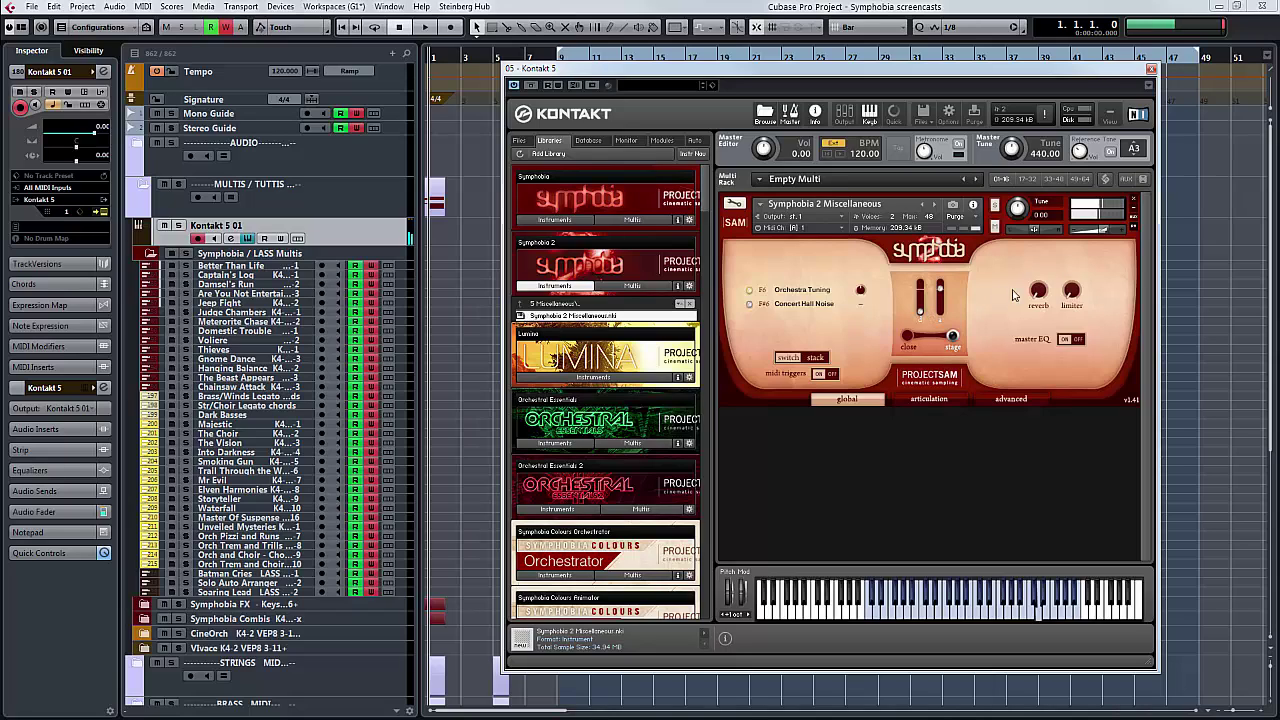
- Check the reverb and articulation settings of Symphobia 2 Miscellaneous, and audition its Concert Hall Noise articulation
mouse_move(1039, 296)
mouse_down()
mouse_move(1039, 276)
mouse_move(1039, 290)
mouse_up()
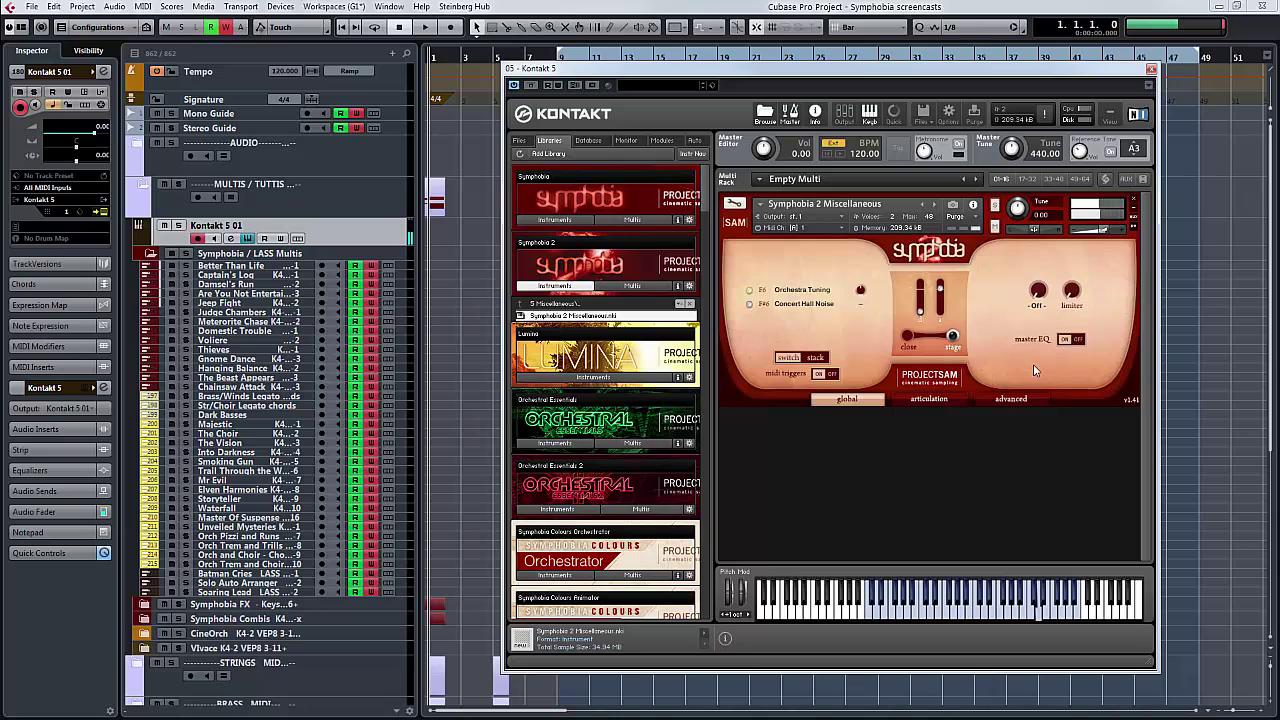
click(925, 398)
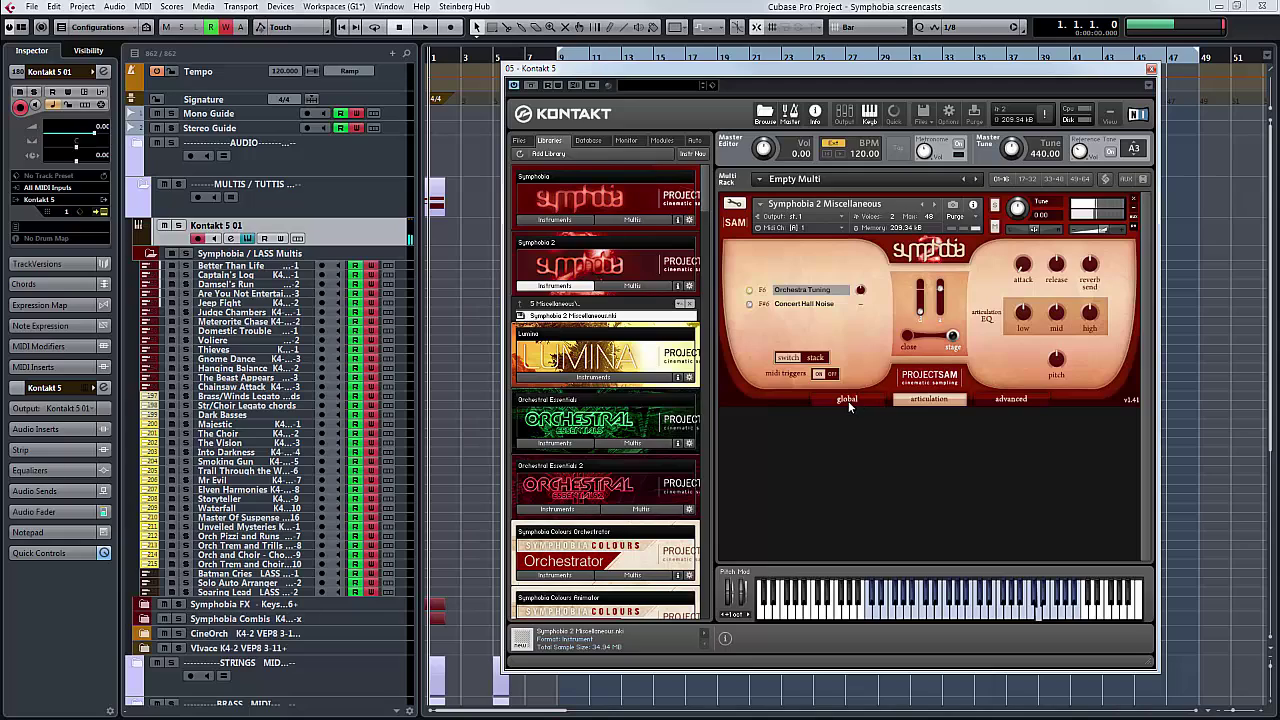
click(845, 400)
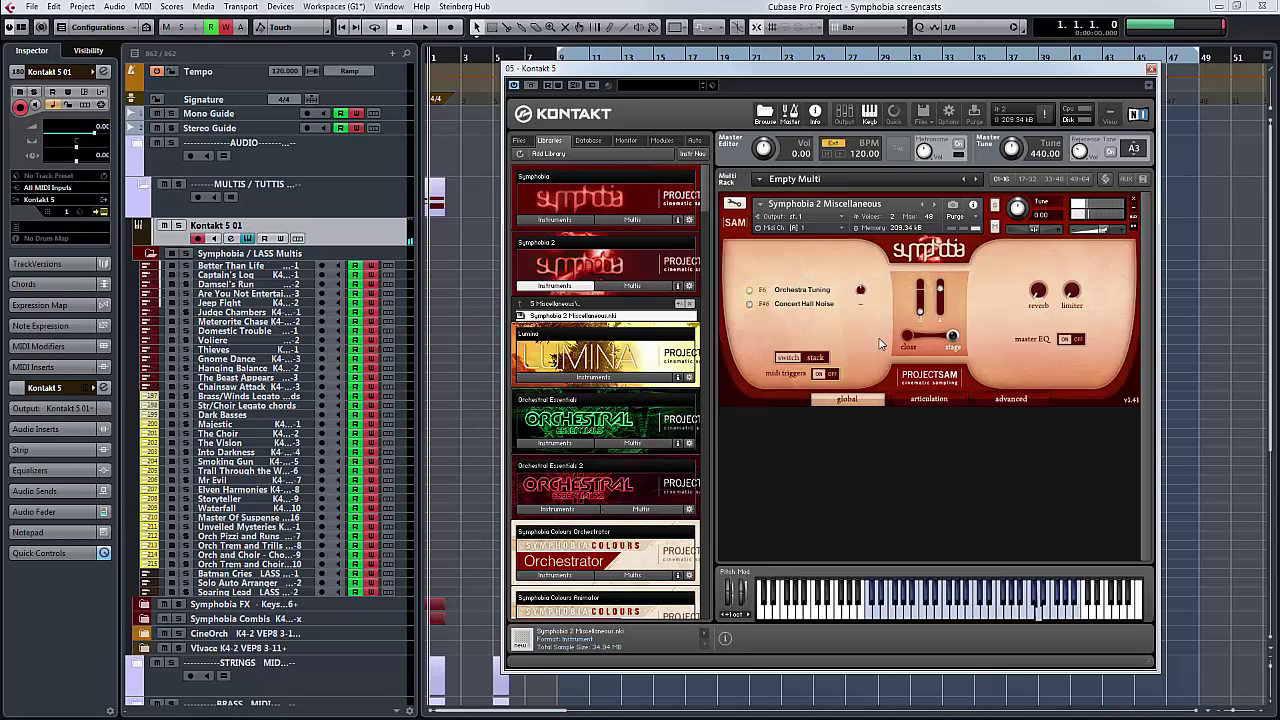
click(817, 310)
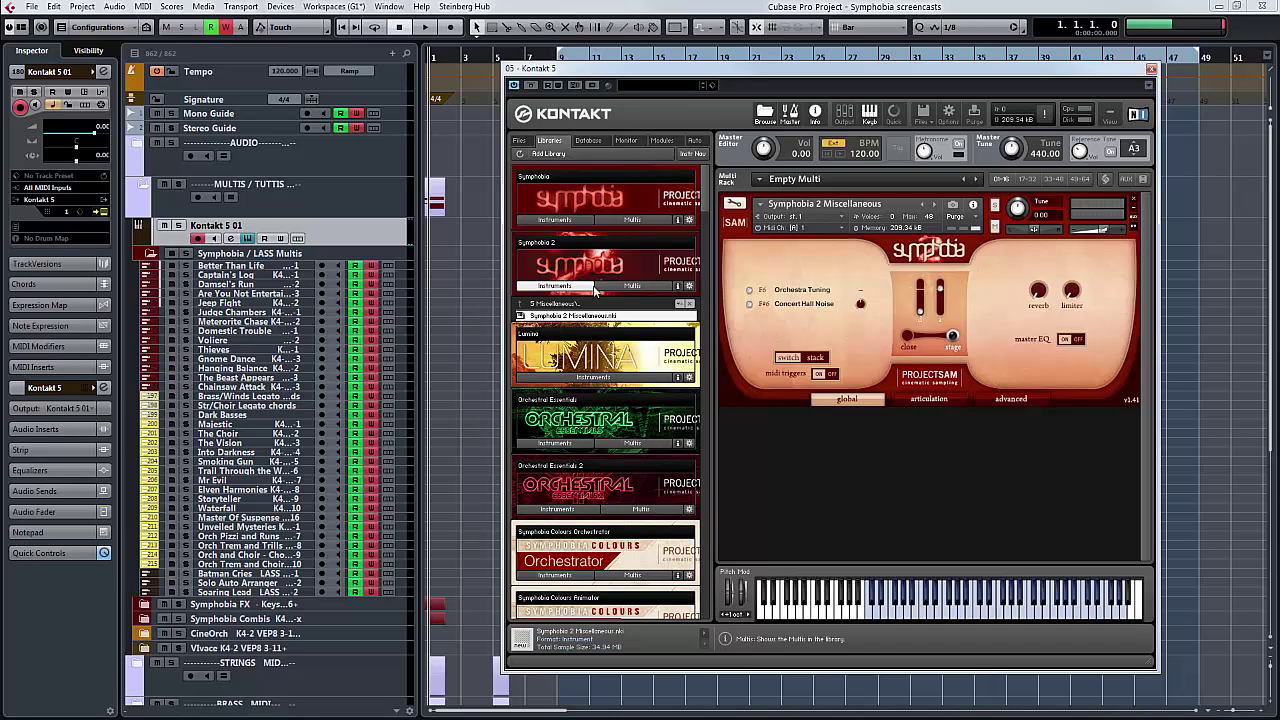
- Look over Symphobia 2's instrument folders and its list of multis, returning to the instrument folders
click(569, 304)
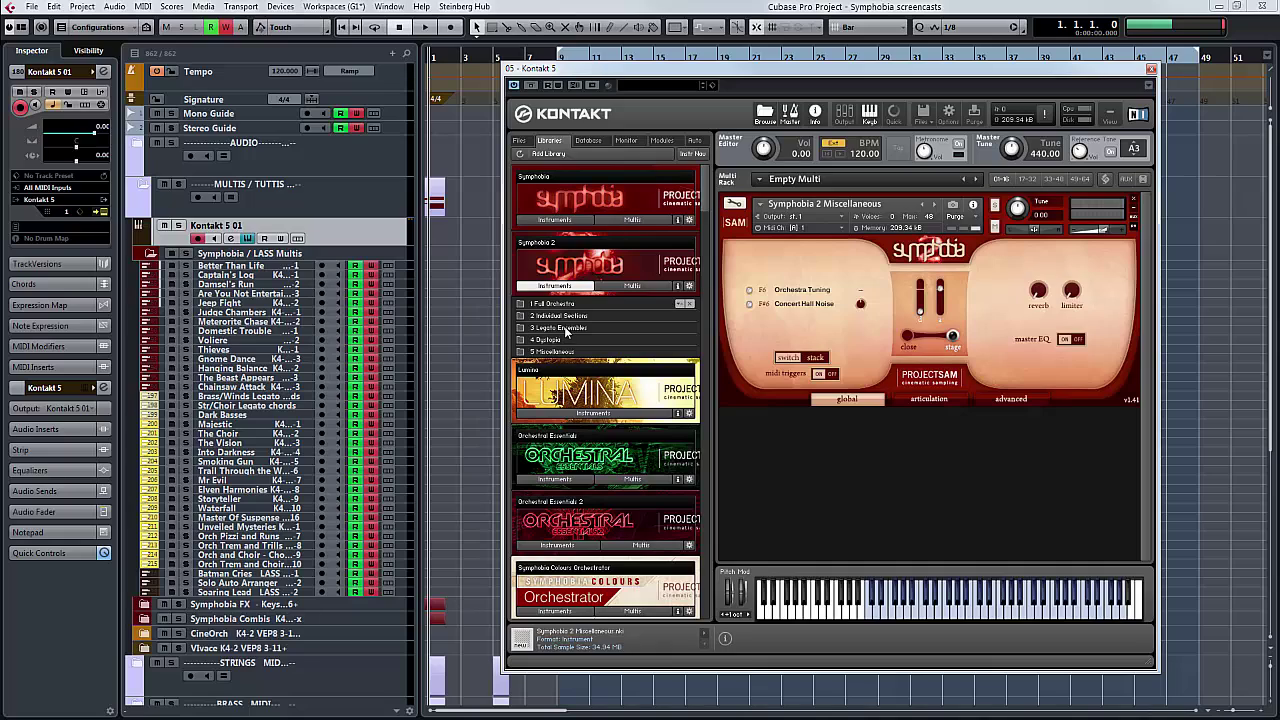
click(628, 287)
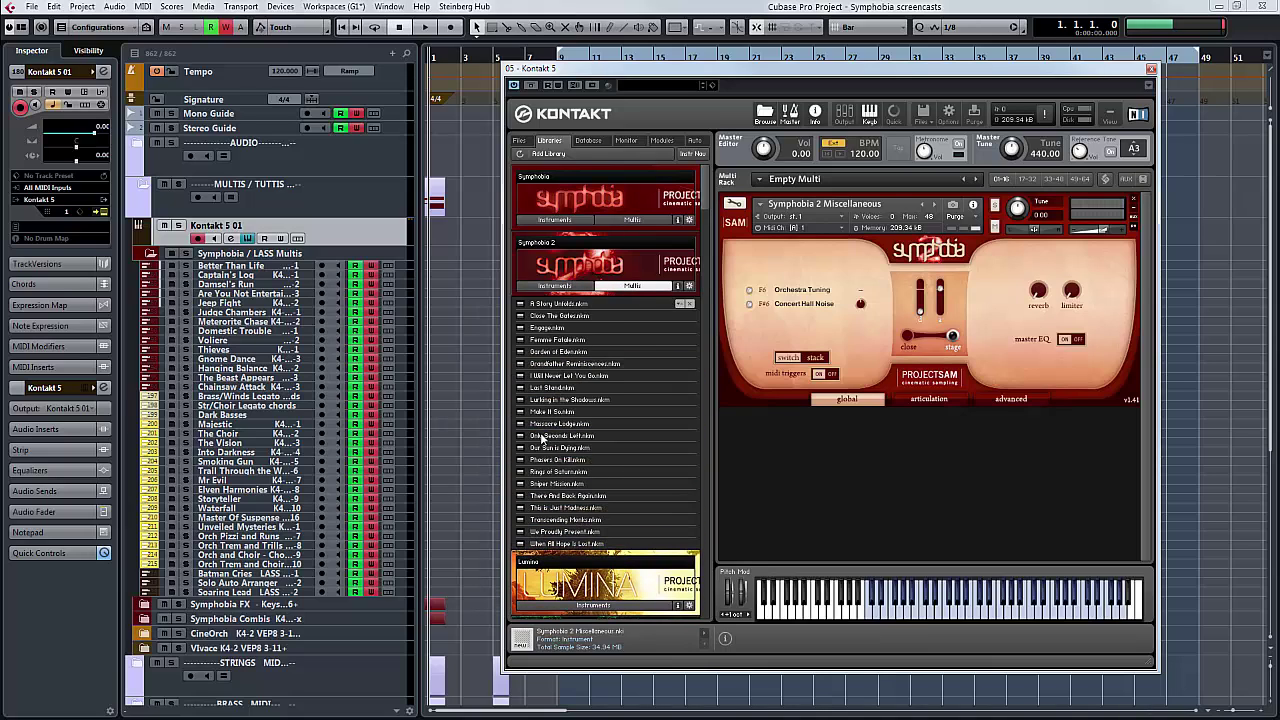
click(556, 288)
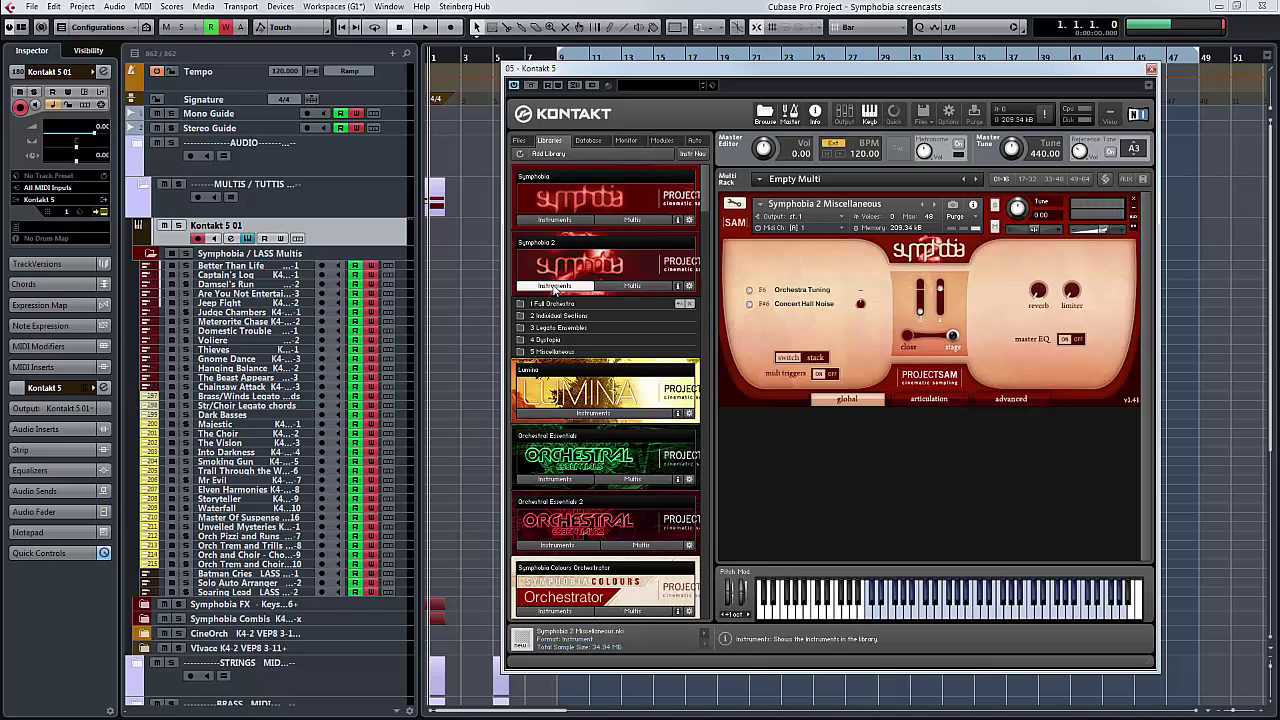
click(620, 288)
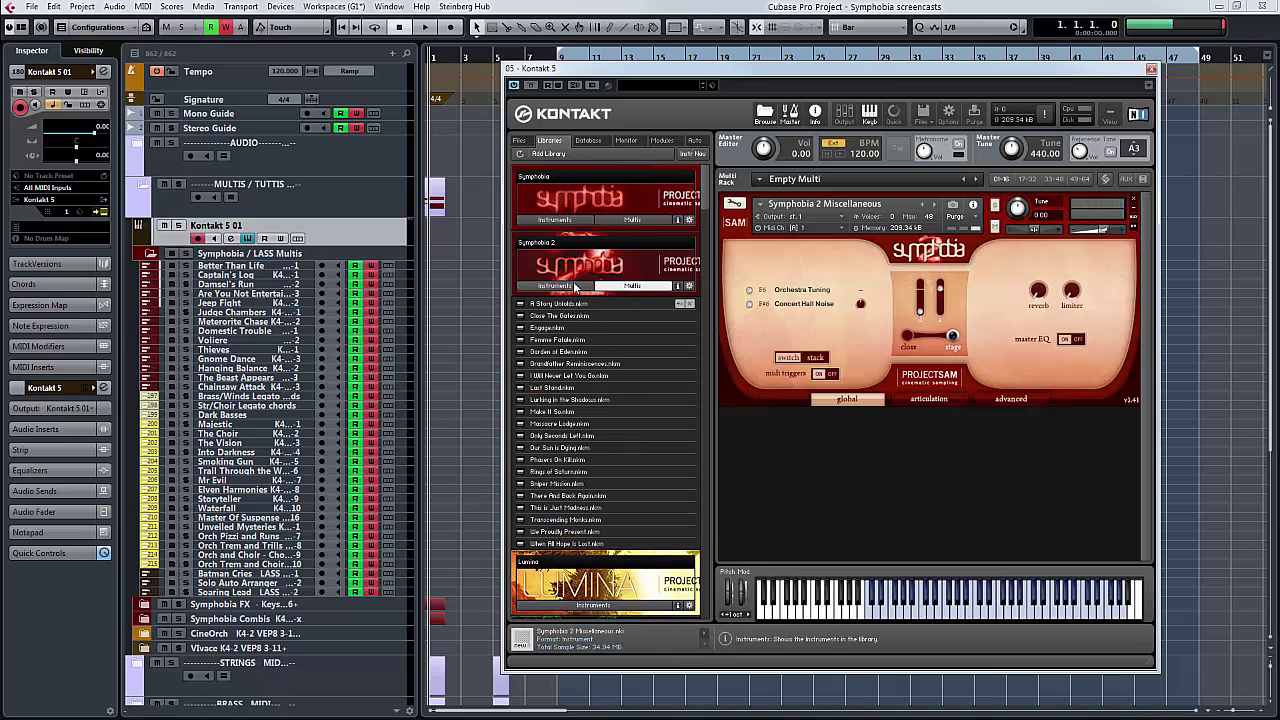
click(576, 288)
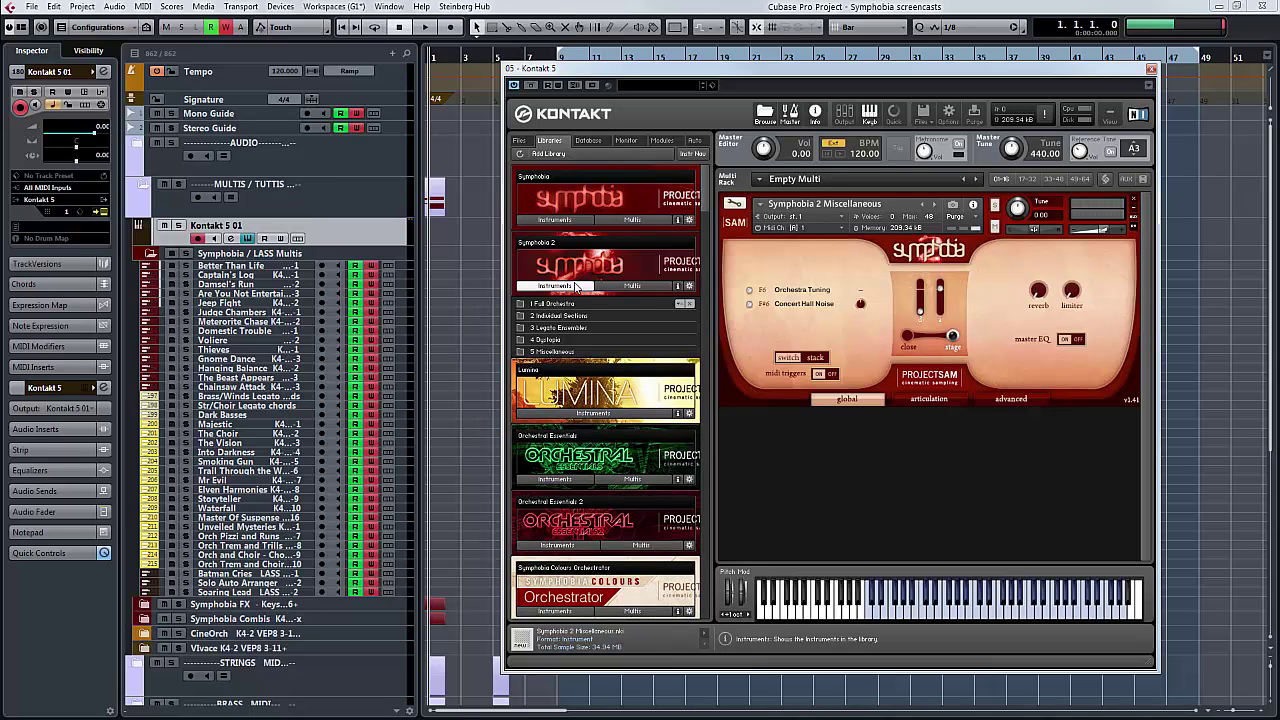